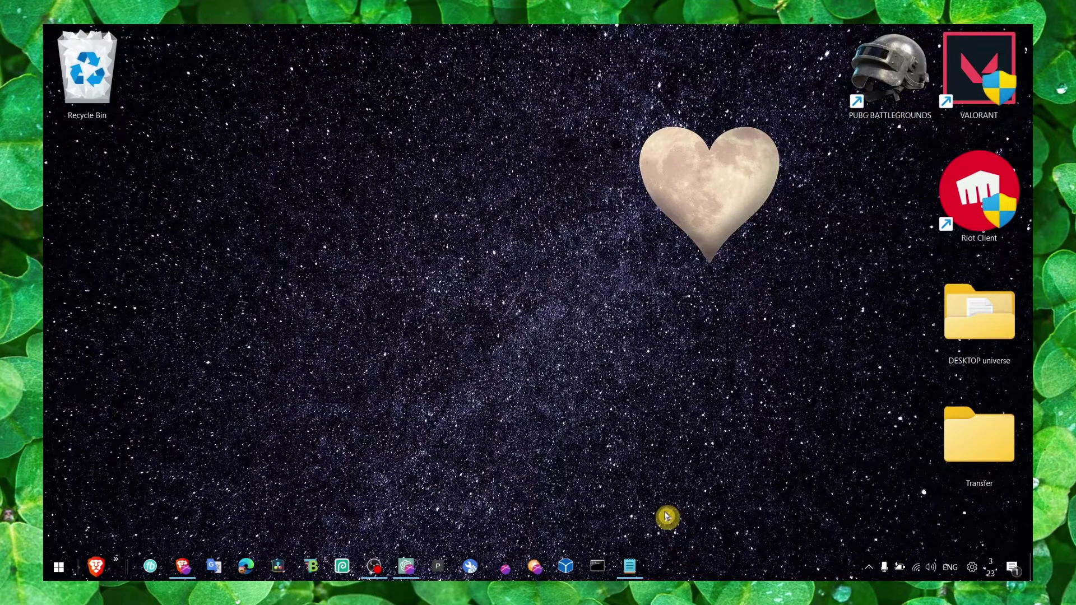
Glance at the FiveM audio fix notes and the Sound settings page, then close them
{"action": "left_click", "coordinate": [629, 566]}
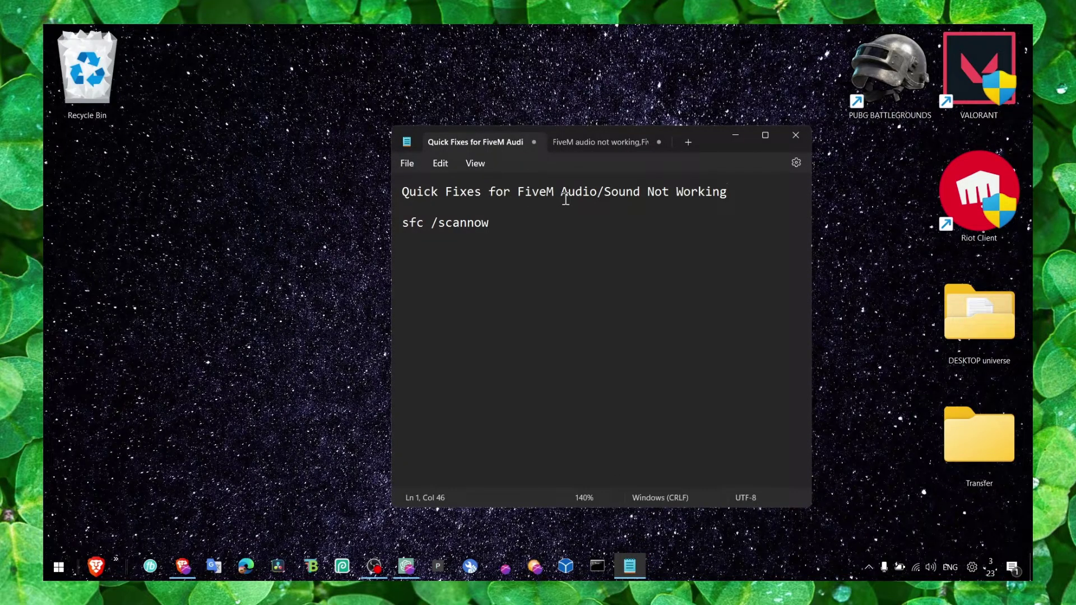
{"action": "left_click", "coordinate": [735, 135]}
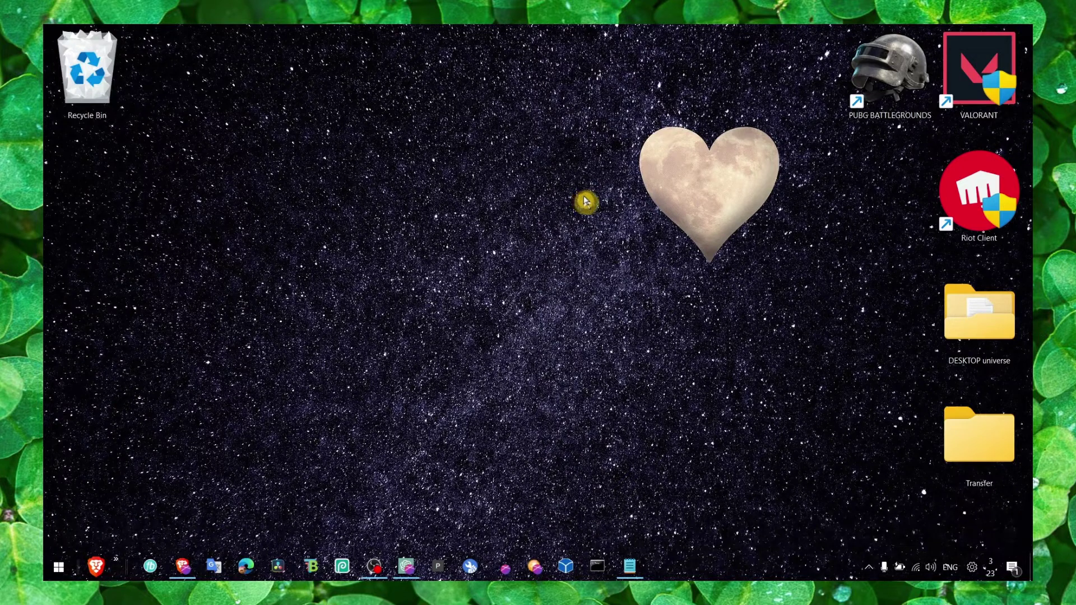
{"action": "right_click", "coordinate": [931, 567]}
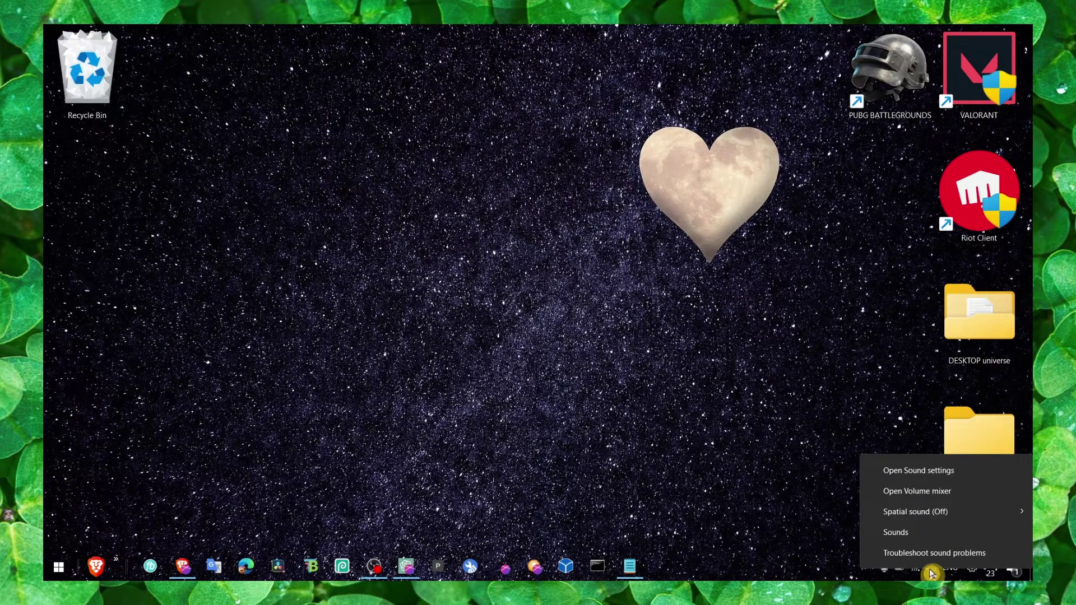
{"action": "left_click", "coordinate": [904, 476]}
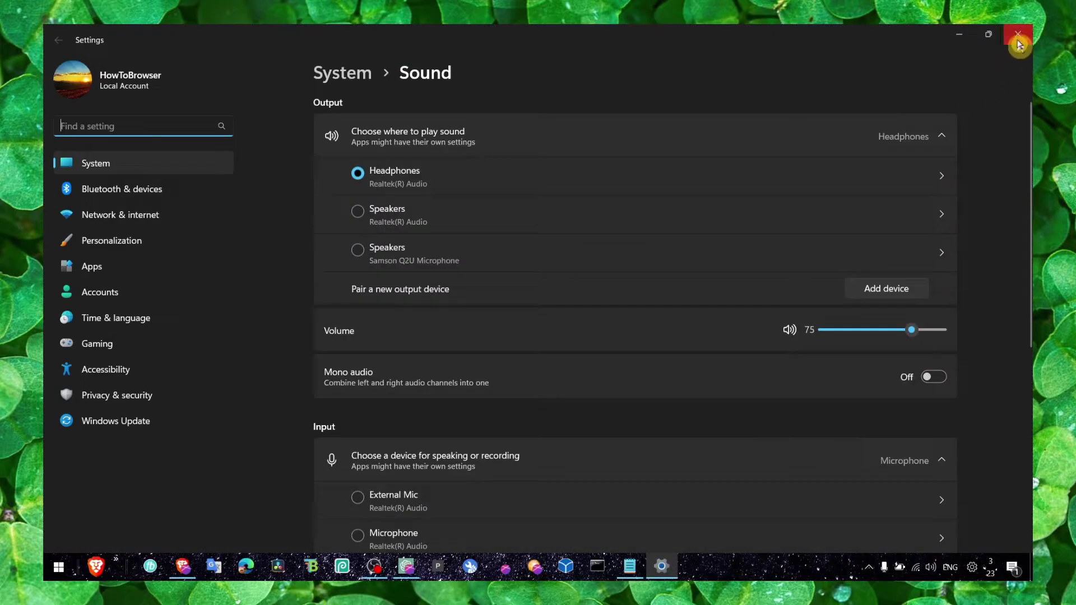
{"action": "left_click", "coordinate": [1019, 33]}
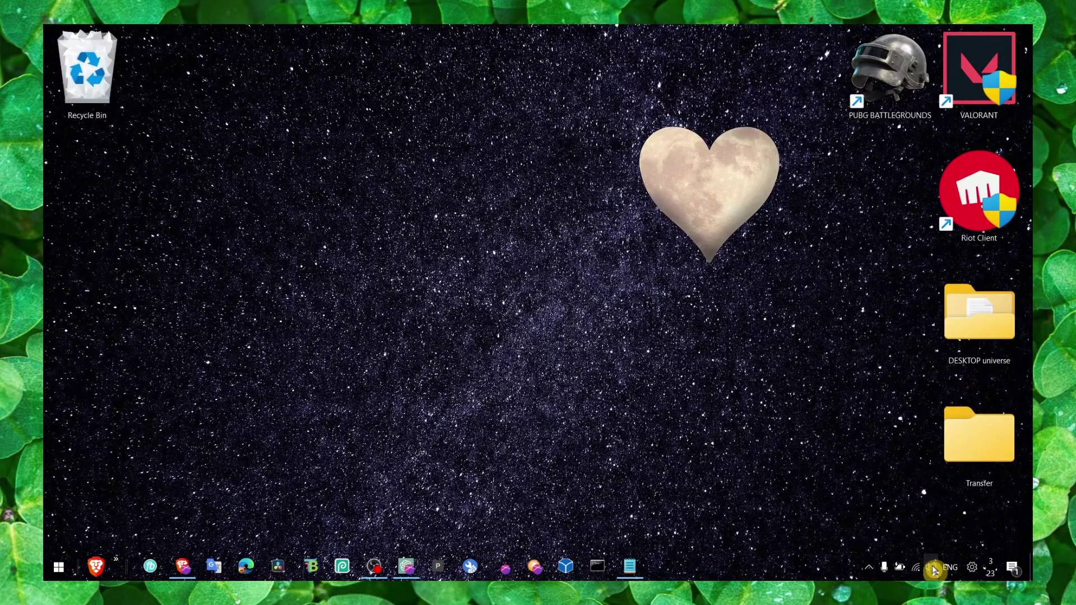
Open the Volume mixer, centre it, and push the headphones master volume to maximum
{"action": "right_click", "coordinate": [933, 568]}
{"action": "left_click", "coordinate": [919, 488]}
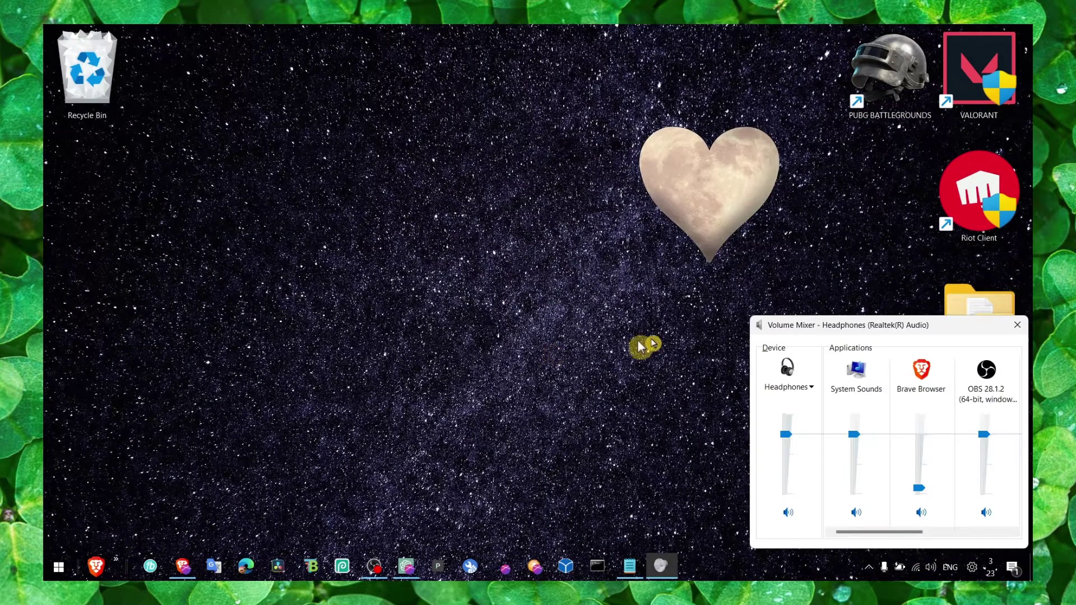
{"action": "left_click_drag", "start_coordinate": [807, 325], "coordinate": [345, 214]}
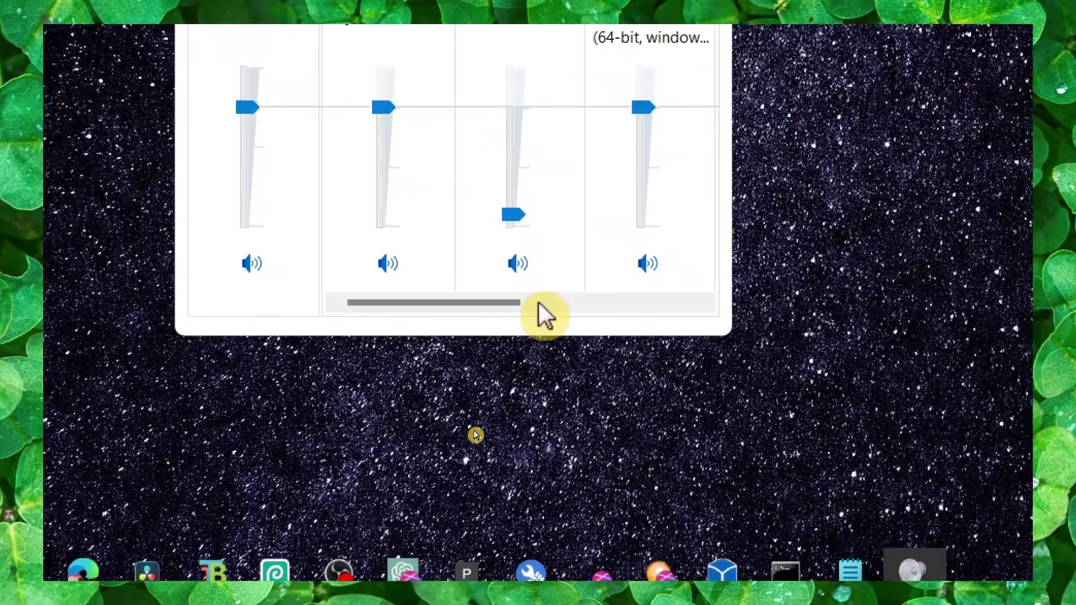
{"action": "left_click_drag", "start_coordinate": [510, 305], "coordinate": [681, 314]}
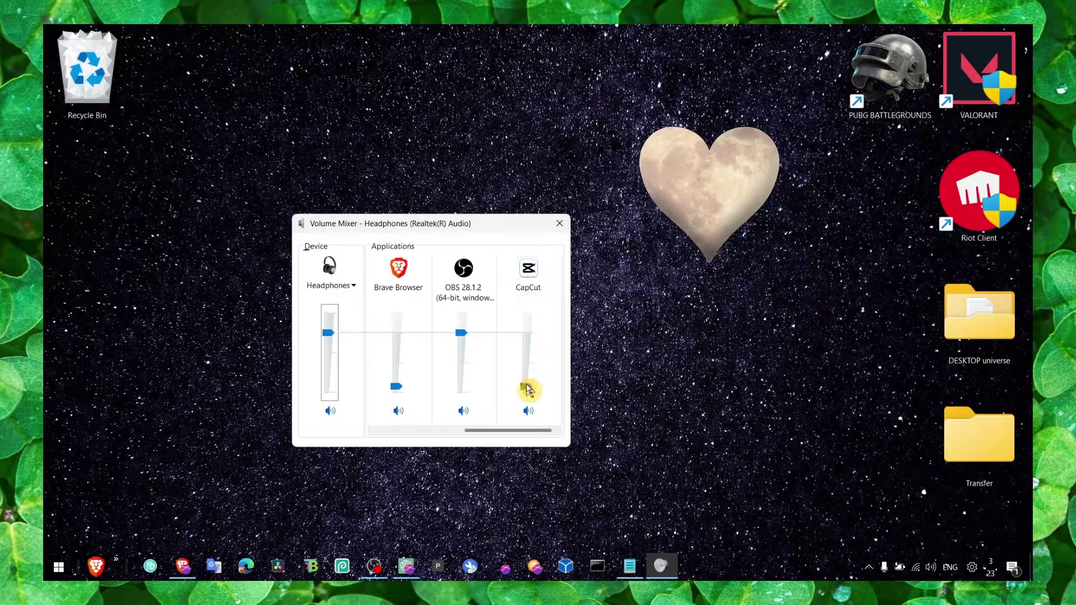
Raise CapCut's volume, then lower it to near zero and close the mixer
{"action": "left_click", "coordinate": [527, 389]}
{"action": "left_click_drag", "start_coordinate": [532, 395], "coordinate": [539, 323]}
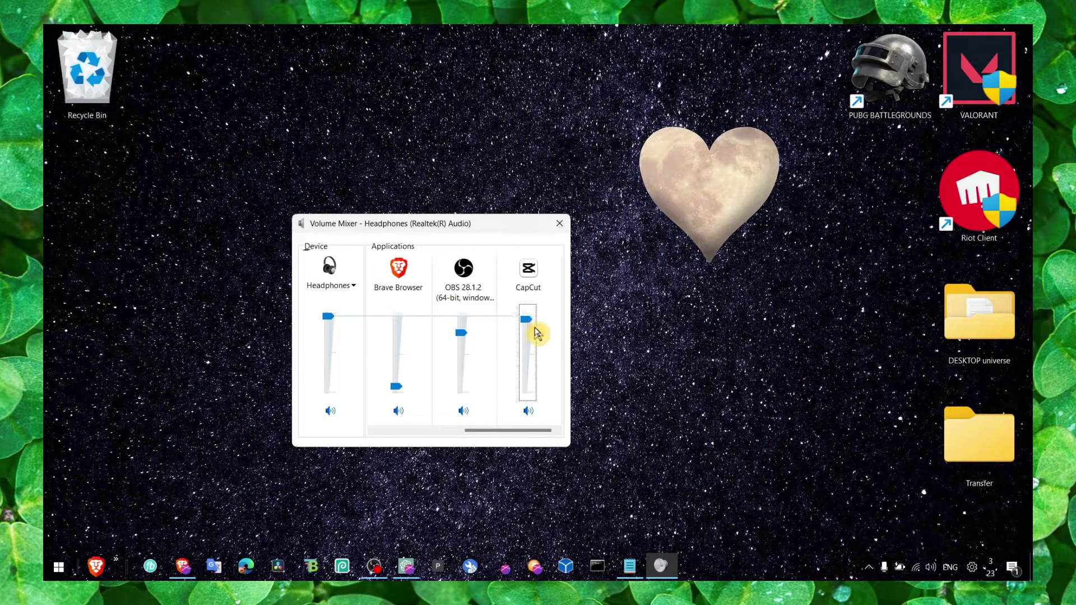
{"action": "left_click_drag", "start_coordinate": [537, 332], "coordinate": [533, 434]}
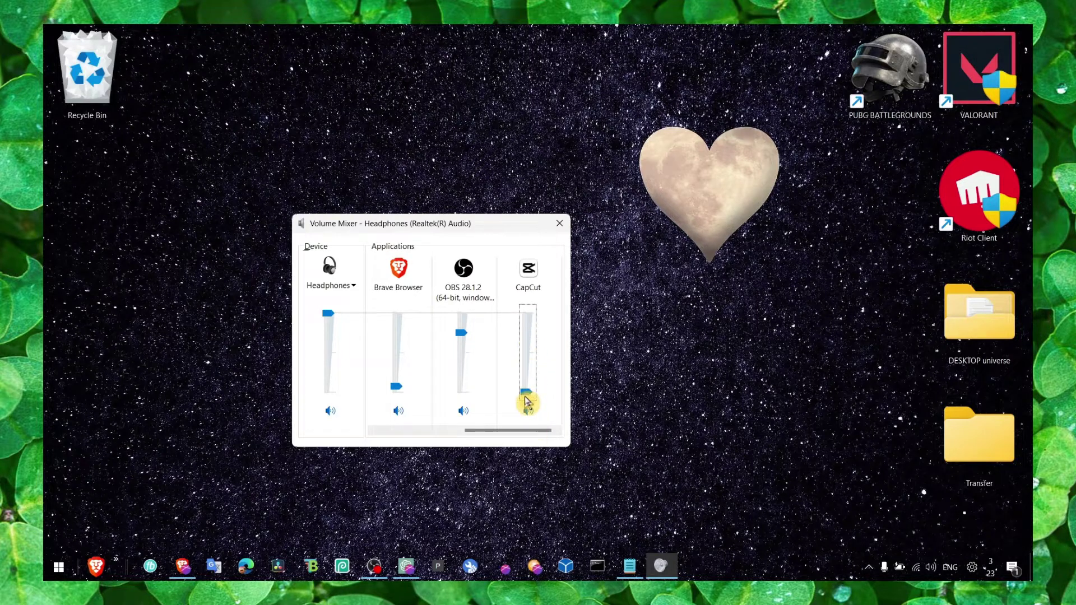
{"action": "left_click", "coordinate": [570, 292]}
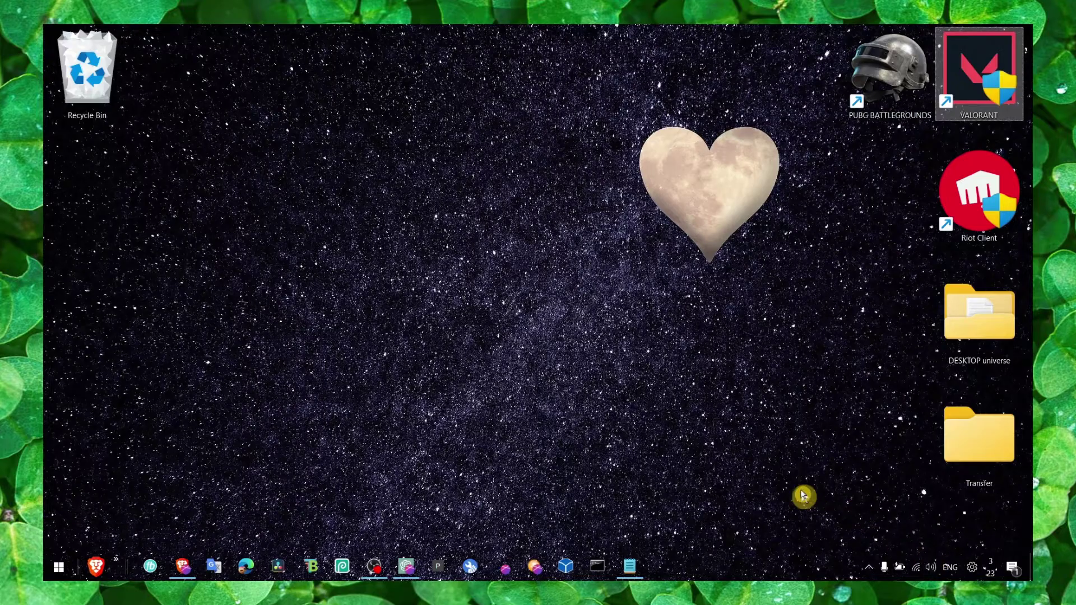
{"action": "key", "text": "super+s"}
{"action": "type", "text": "troou"}
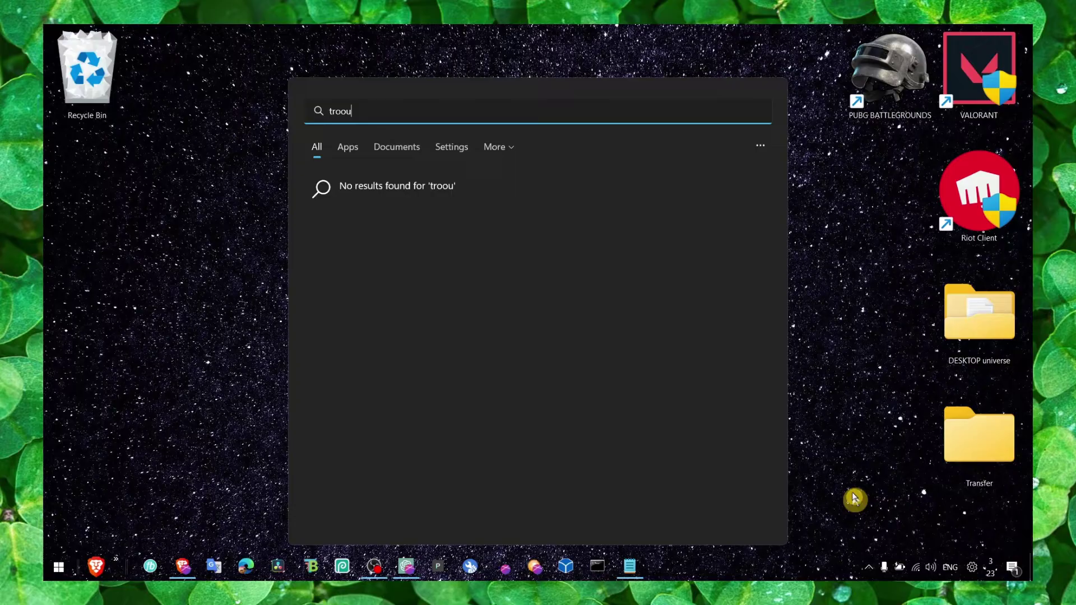
{"action": "key", "text": "Escape"}
{"action": "key", "text": "super+s"}
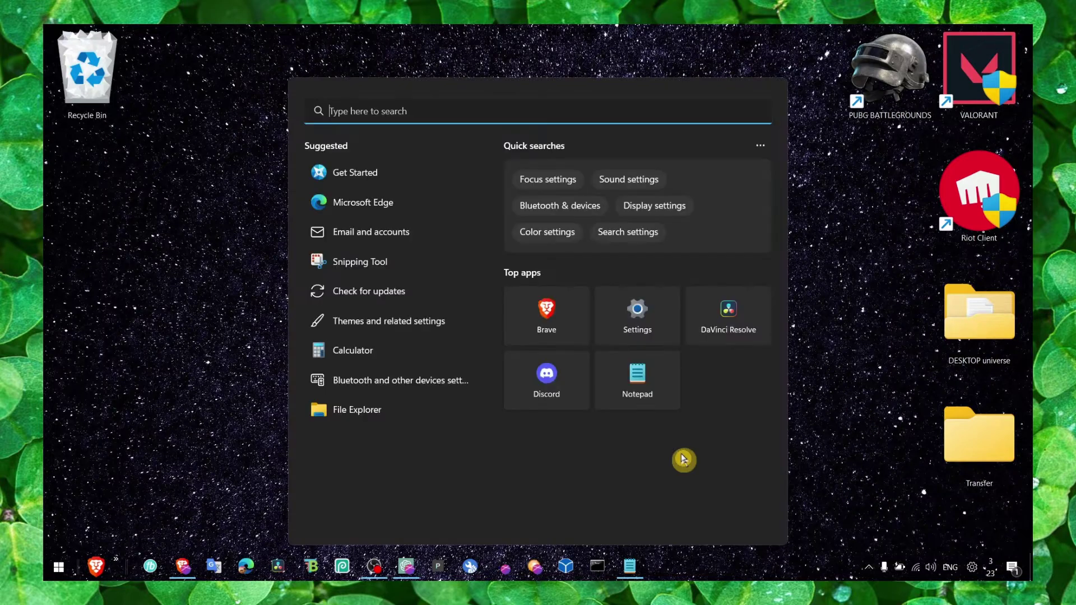
{"action": "type", "text": "troubl"}
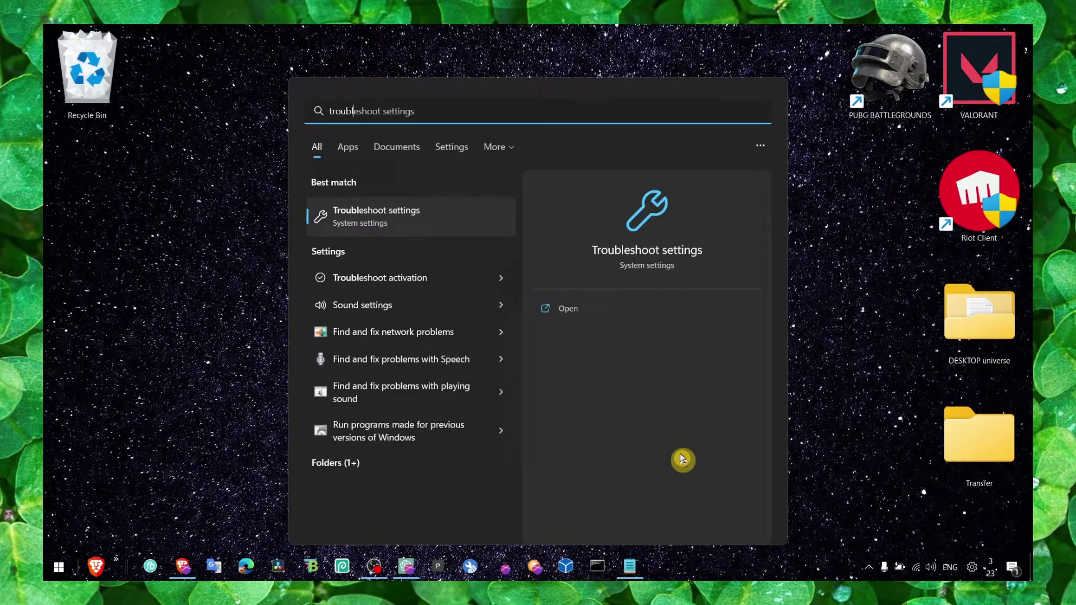
{"action": "left_click", "coordinate": [458, 203]}
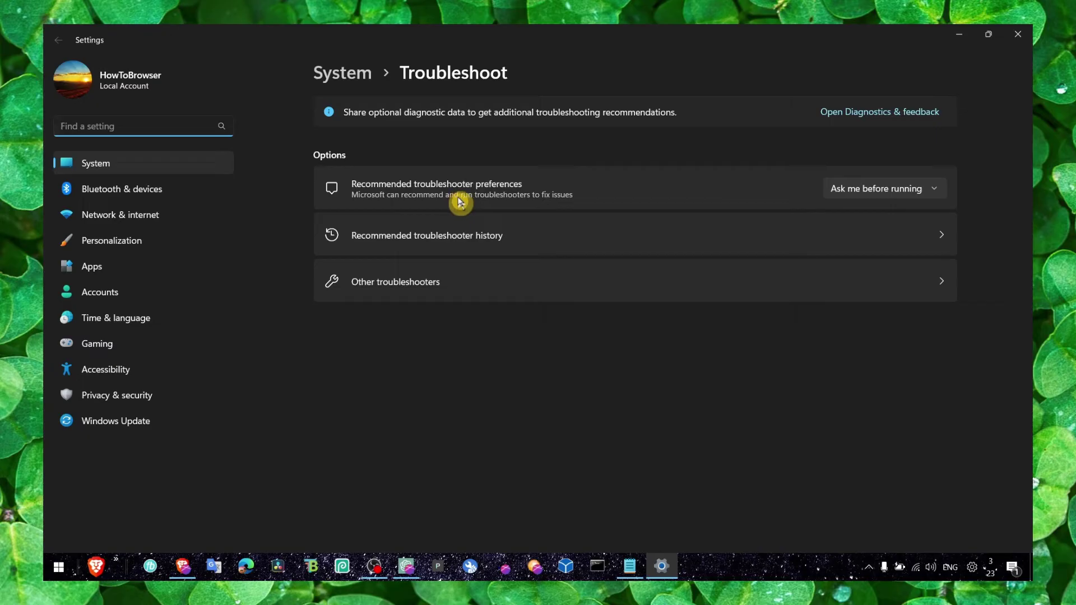
{"action": "left_click", "coordinate": [452, 280]}
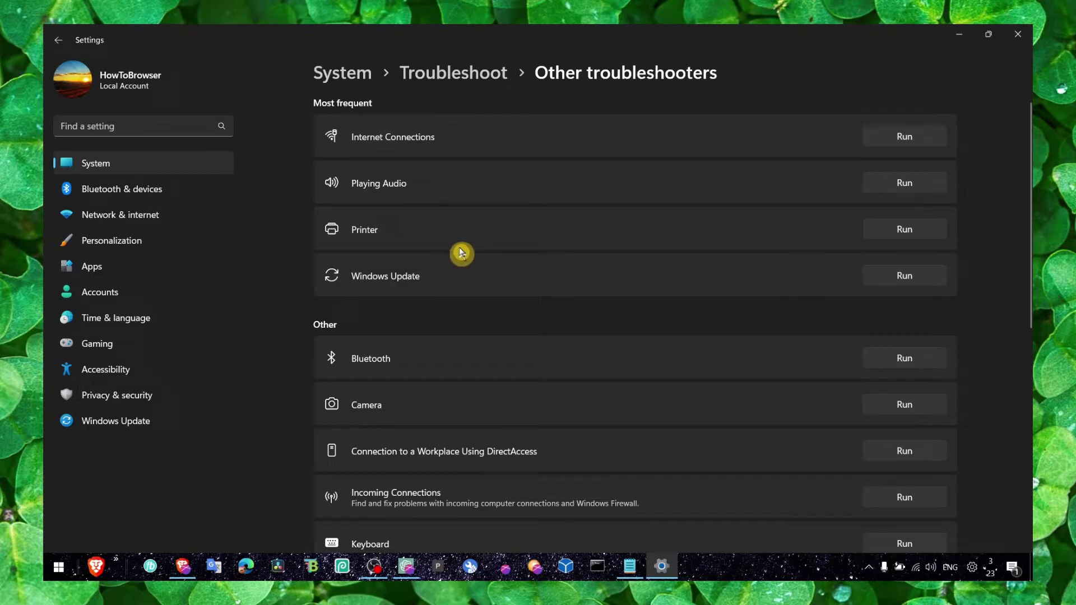
{"action": "scroll", "coordinate": [668, 230], "scroll_direction": "down", "scroll_amount": 2}
{"action": "scroll", "coordinate": [876, 196], "scroll_direction": "up", "scroll_amount": 2}
{"action": "left_click", "coordinate": [885, 185]}
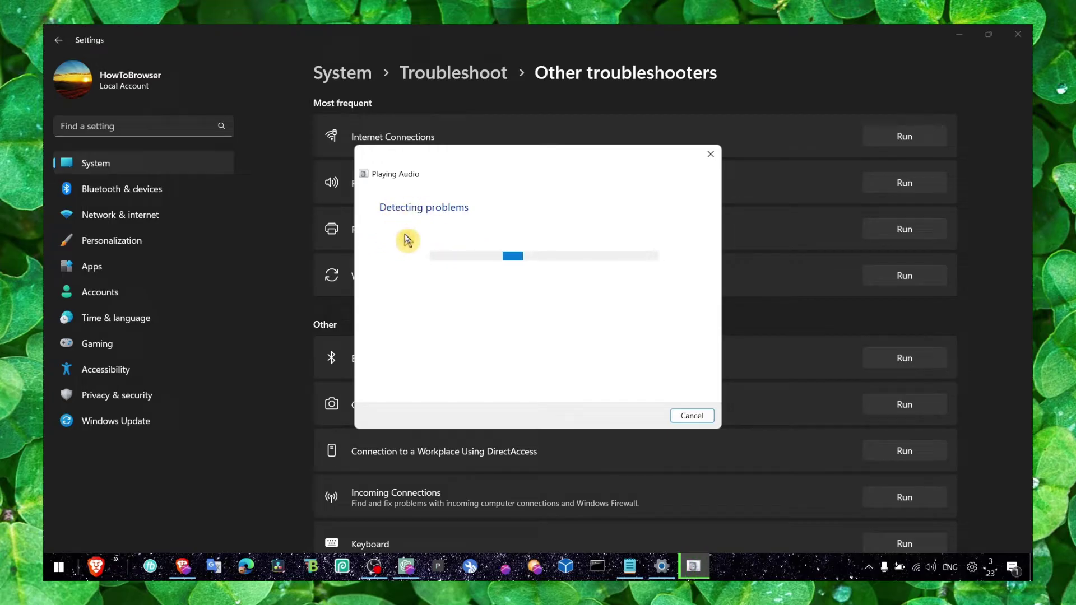
{"action": "left_click", "coordinate": [403, 291]}
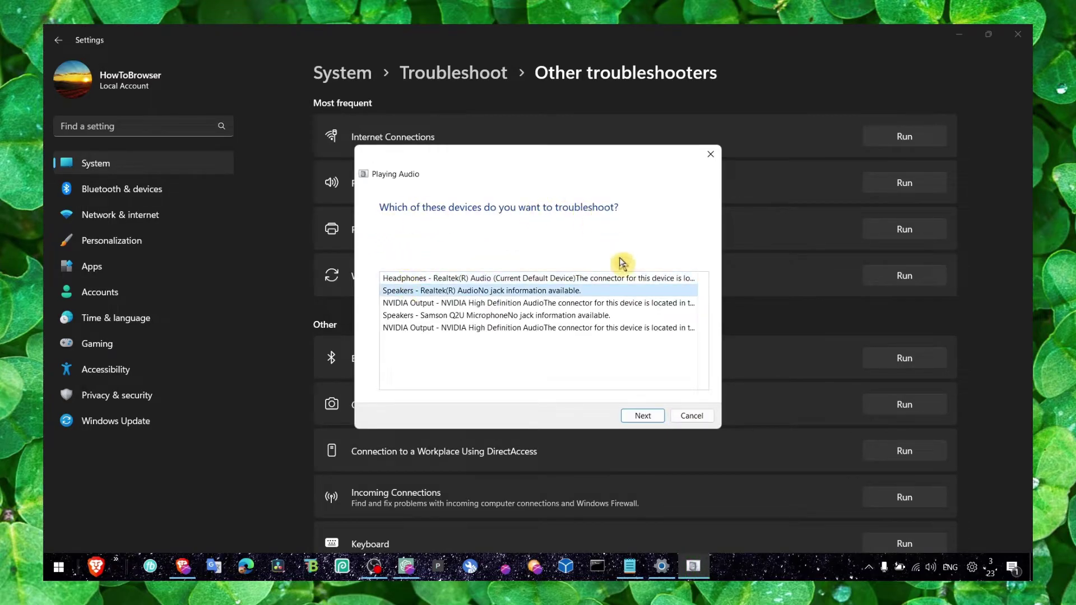
{"action": "left_click", "coordinate": [691, 417]}
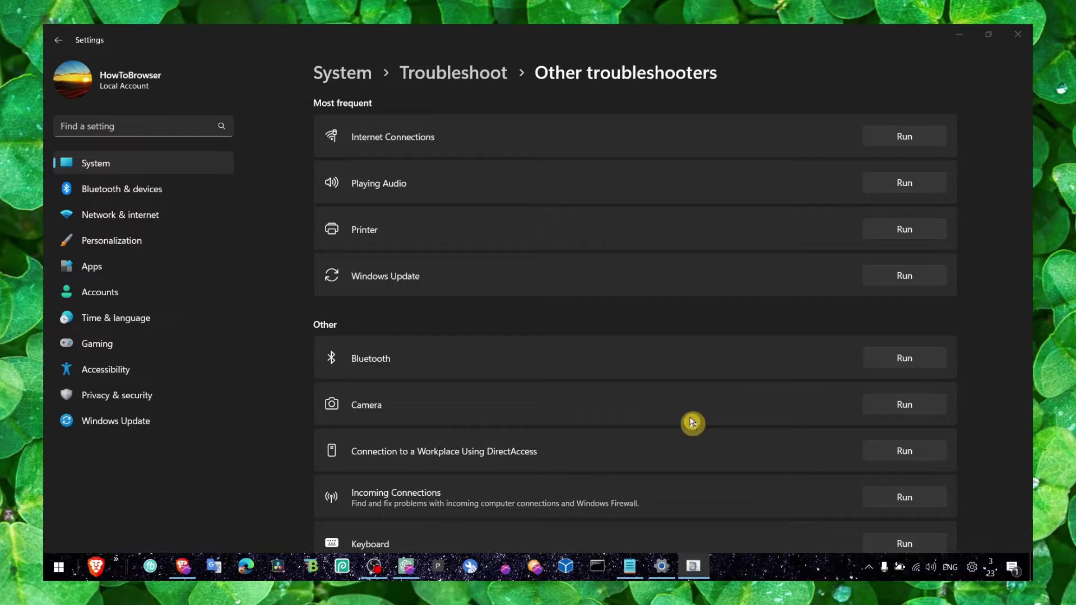
{"action": "scroll", "coordinate": [606, 344], "scroll_direction": "down", "scroll_amount": 6}
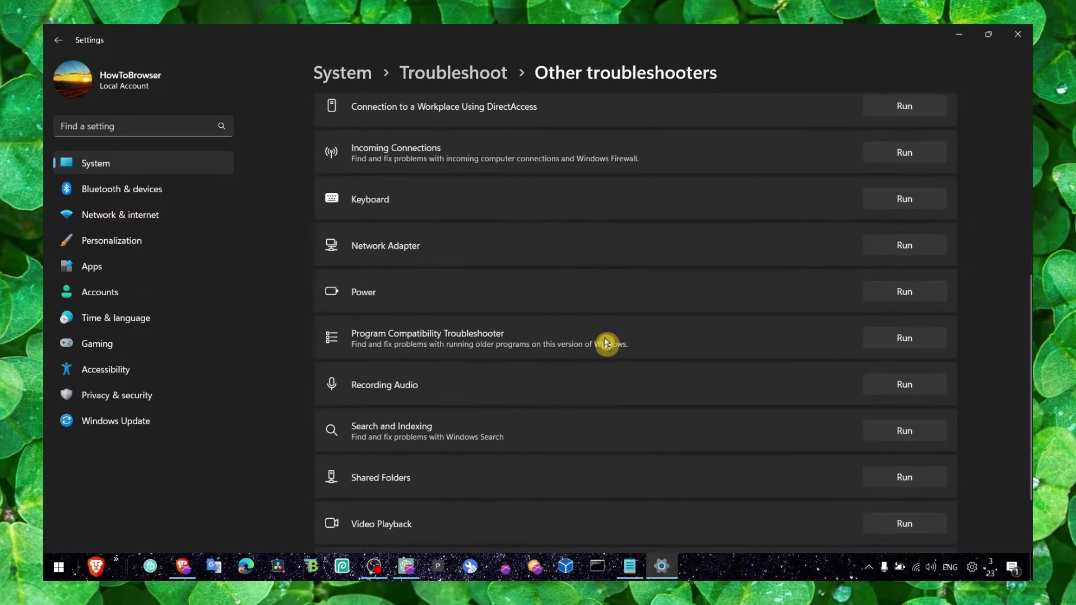
{"action": "left_click", "coordinate": [1018, 35]}
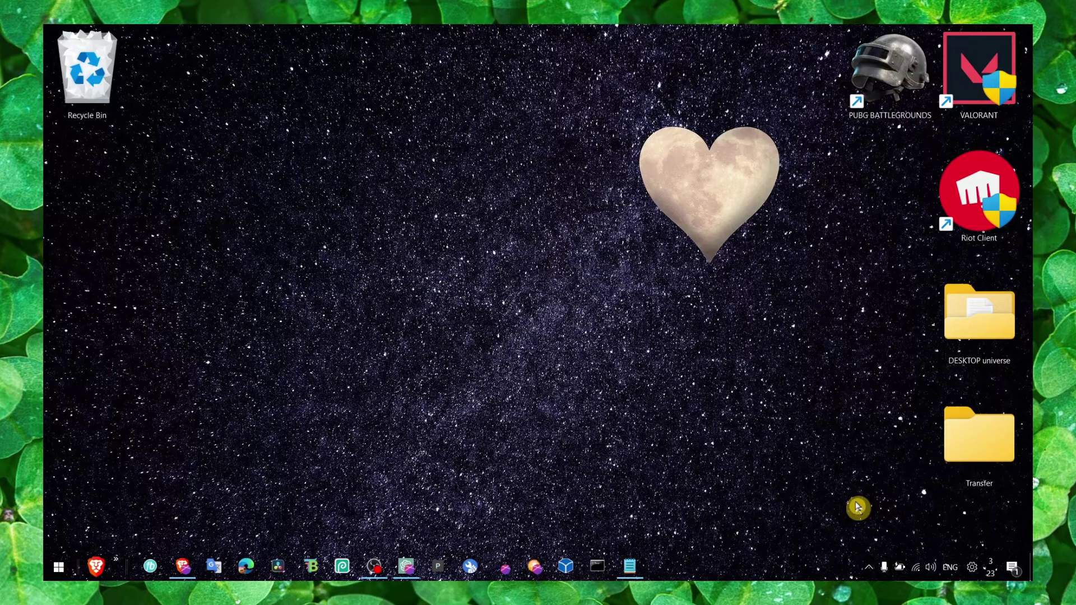
From the tray's Sound settings page, open More sound settings to show the classic playback devices list
{"action": "right_click", "coordinate": [930, 567]}
{"action": "left_click", "coordinate": [924, 466]}
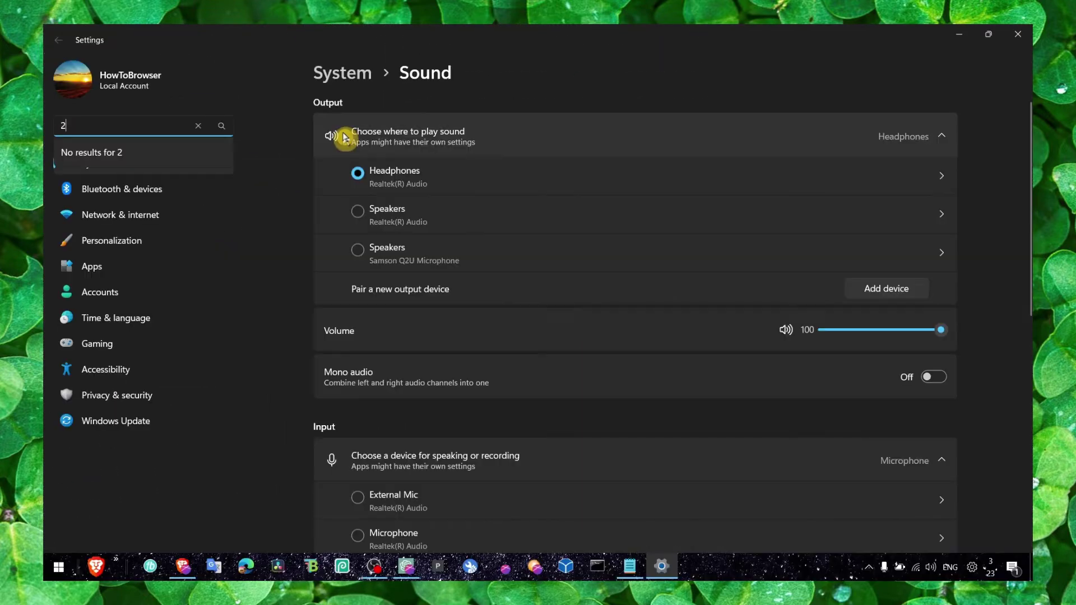
{"action": "scroll", "coordinate": [402, 272], "scroll_direction": "down", "scroll_amount": 3}
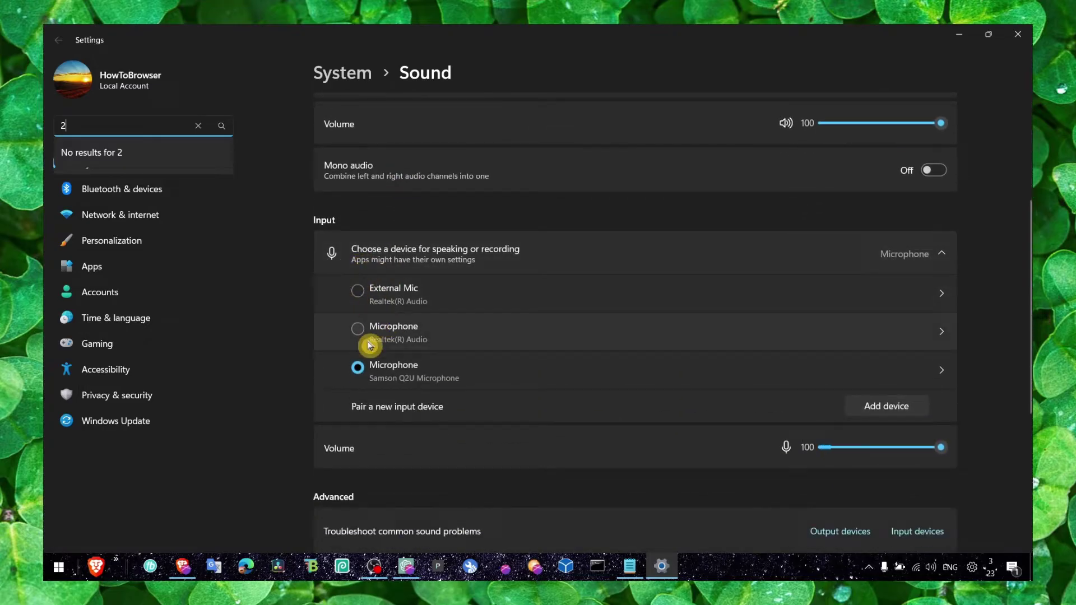
{"action": "scroll", "coordinate": [463, 288], "scroll_direction": "up", "scroll_amount": 4}
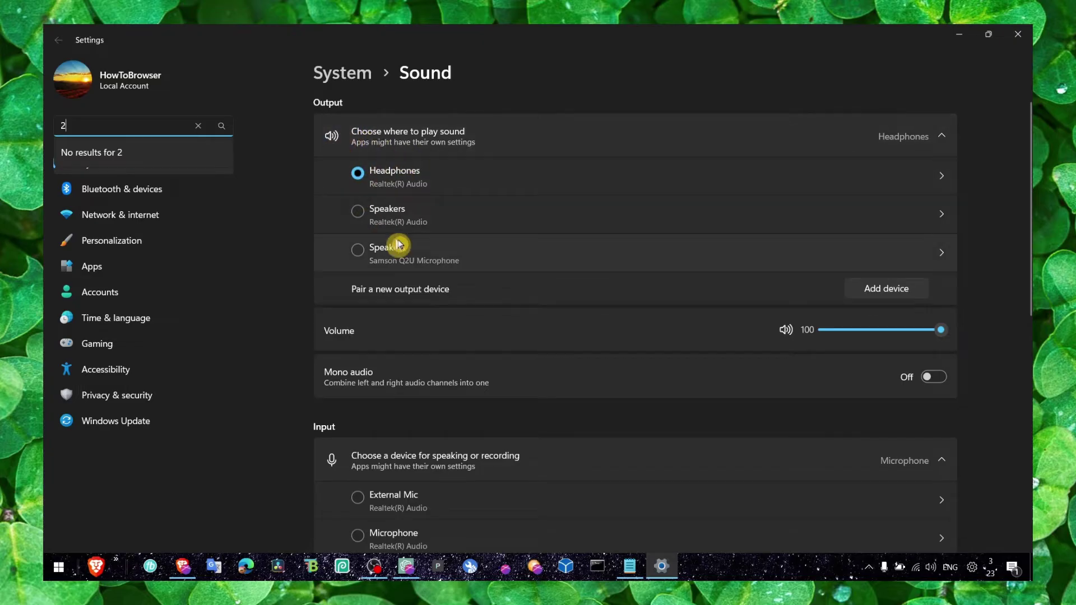
{"action": "scroll", "coordinate": [404, 247], "scroll_direction": "down", "scroll_amount": 8}
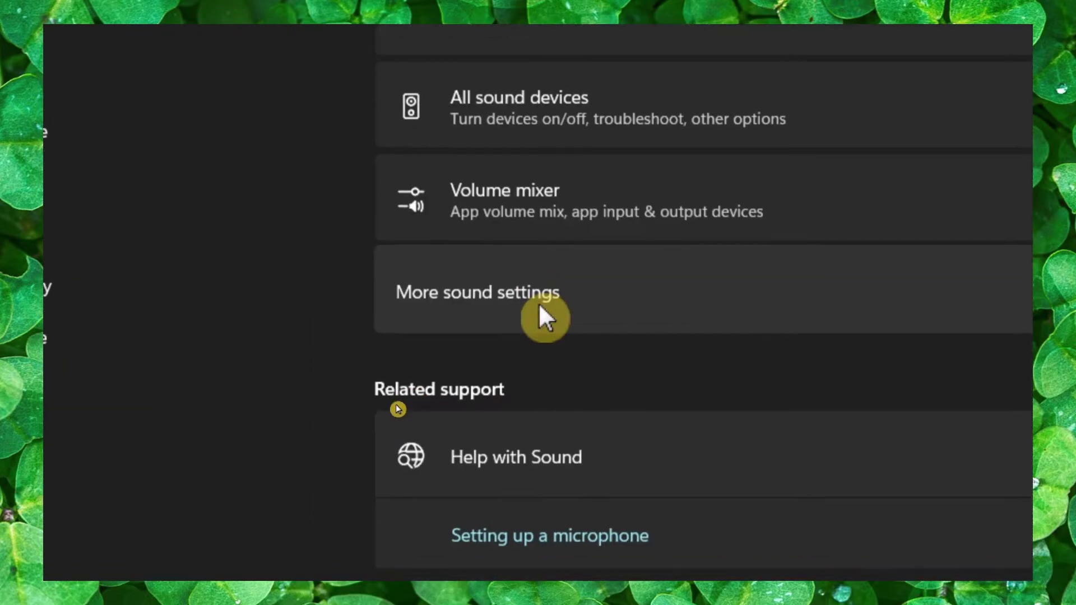
{"action": "left_click", "coordinate": [408, 400]}
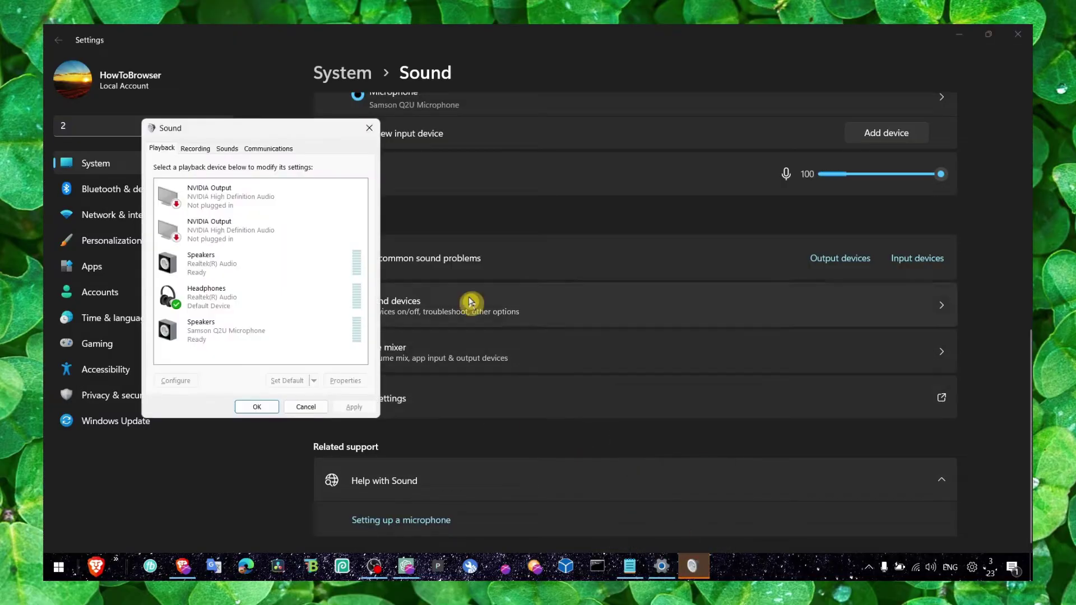
Centre the Sound dialog and inspect the Headphones and NVIDIA Output playback devices
{"action": "left_click_drag", "start_coordinate": [255, 129], "coordinate": [459, 165]}
{"action": "left_click", "coordinate": [422, 326]}
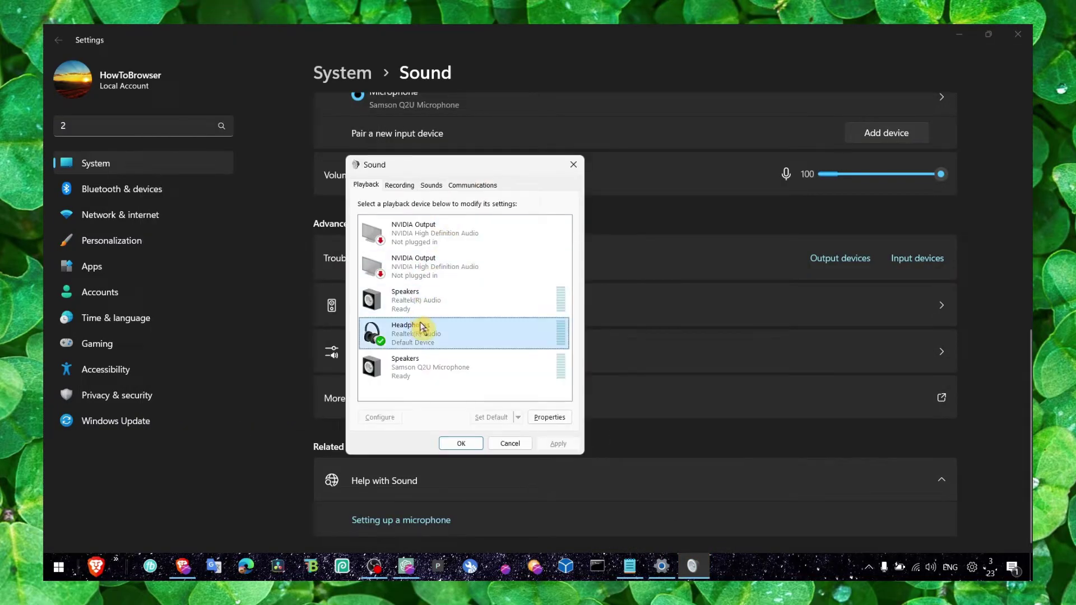
{"action": "right_click", "coordinate": [421, 391]}
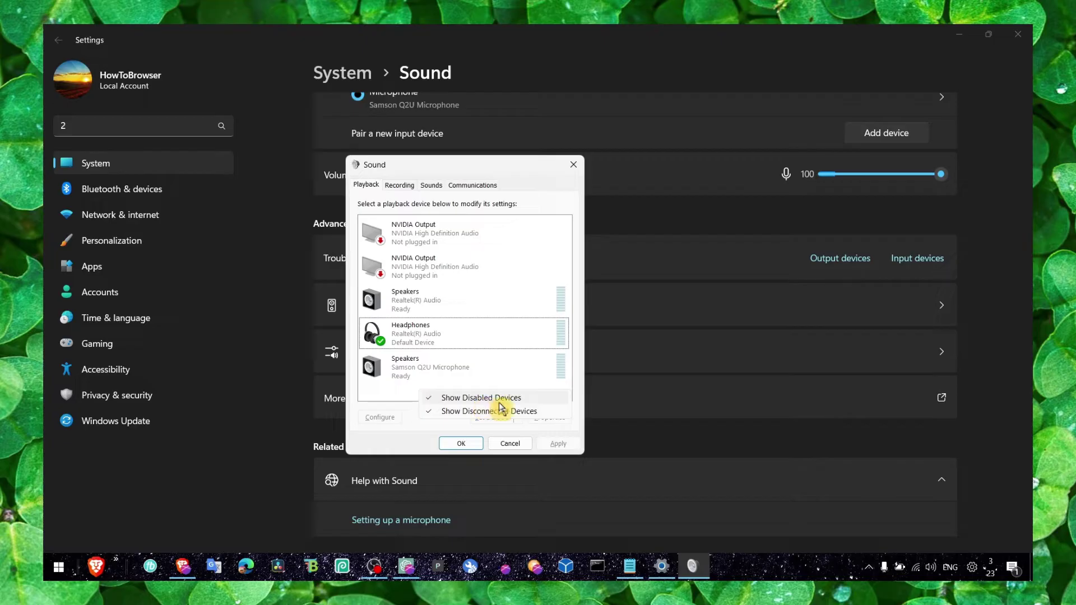
{"action": "left_click", "coordinate": [419, 367]}
{"action": "left_click", "coordinate": [409, 273]}
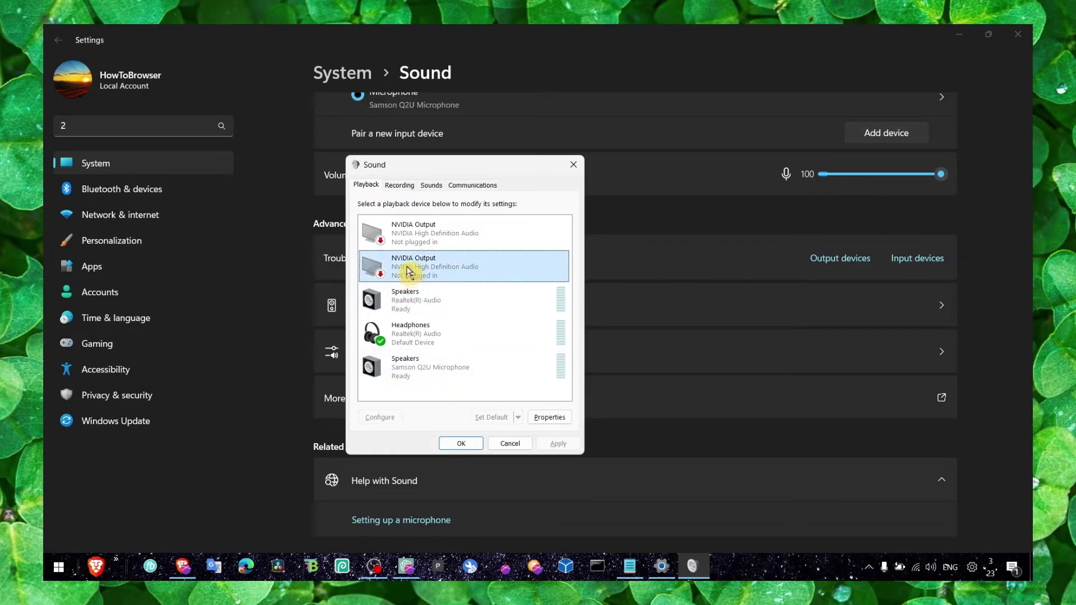
{"action": "right_click", "coordinate": [407, 272]}
{"action": "left_click", "coordinate": [406, 328]}
{"action": "right_click", "coordinate": [403, 324]}
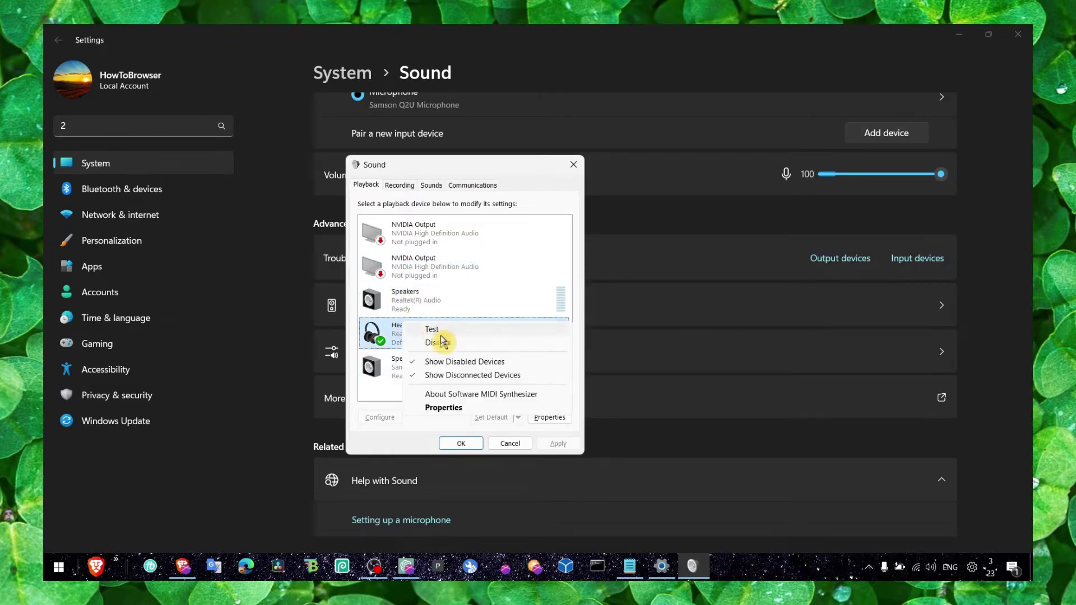
{"action": "left_click", "coordinate": [392, 334]}
Confirm Headphones properties: level 100, 24 bit 48000 Hz format, spatial sound Off, then OK
{"action": "left_click", "coordinate": [548, 418]}
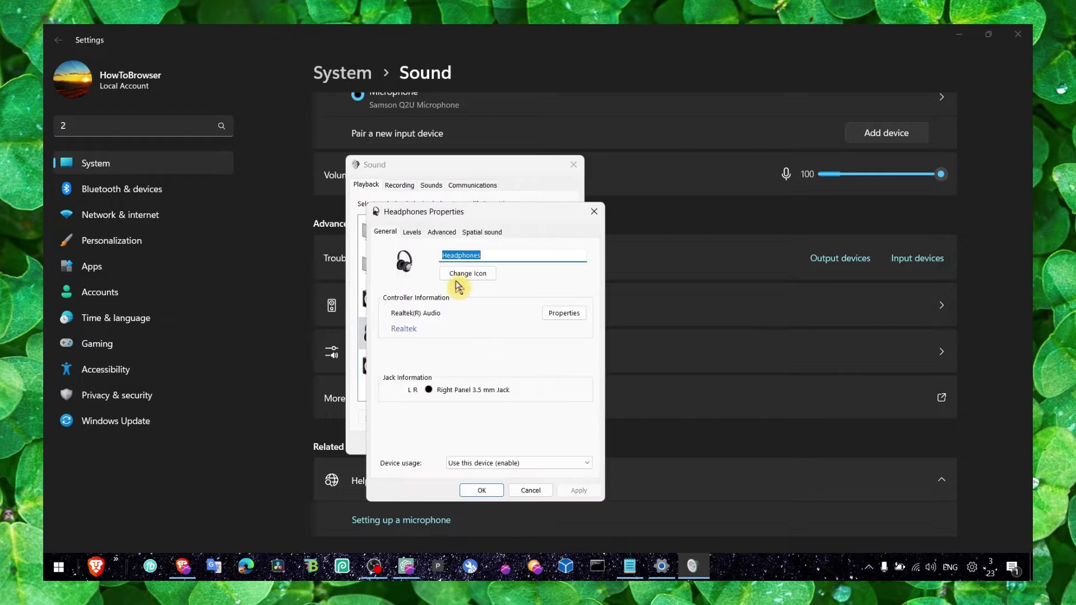
{"action": "left_click", "coordinate": [412, 232]}
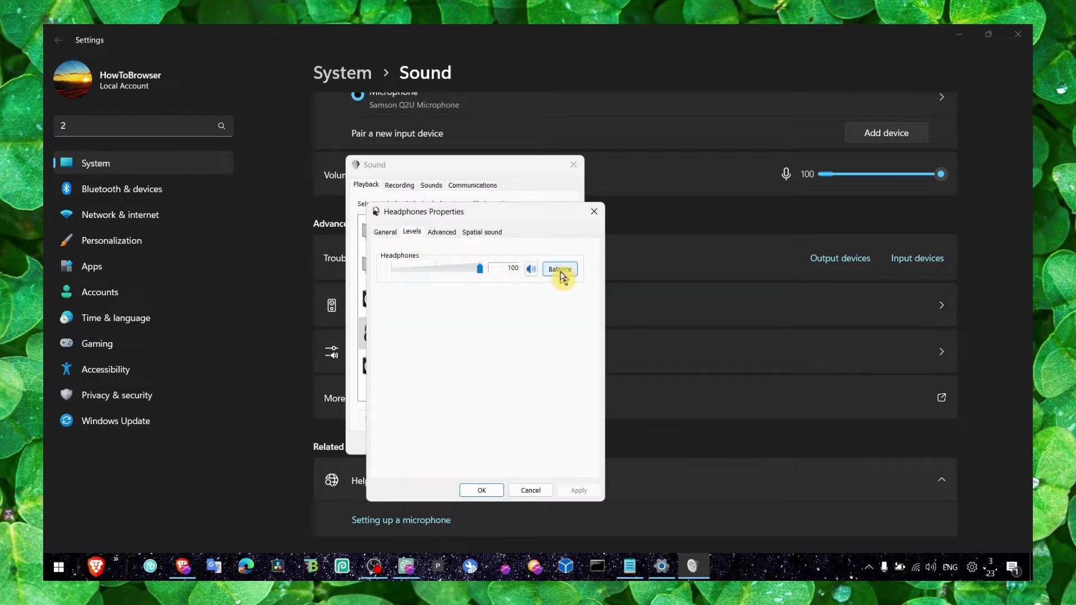
{"action": "left_click", "coordinate": [440, 233]}
{"action": "left_click", "coordinate": [406, 294]}
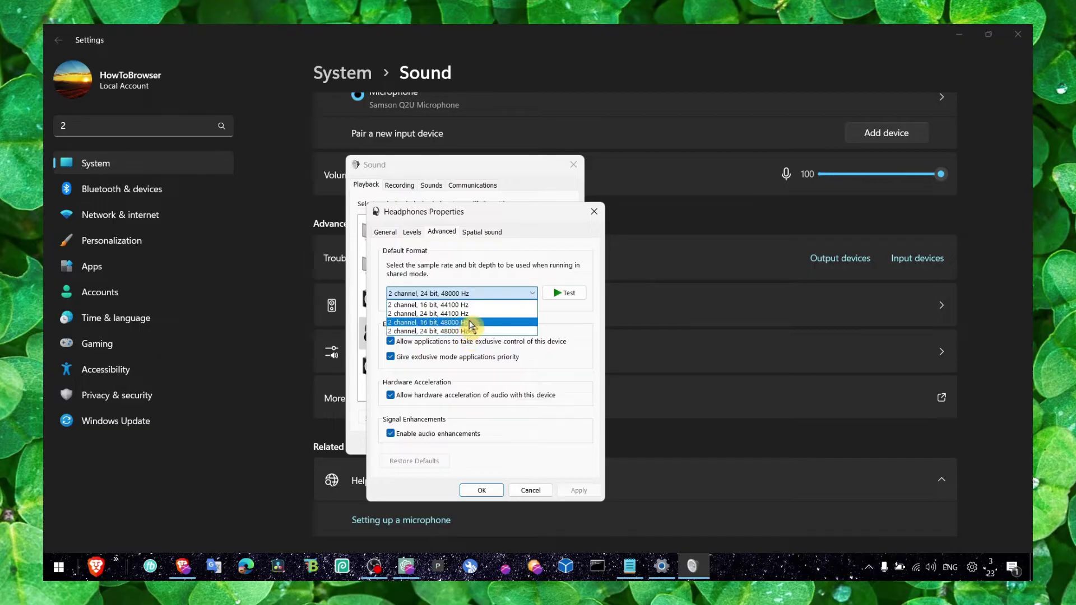
{"action": "left_click", "coordinate": [471, 232]}
{"action": "left_click", "coordinate": [473, 232]}
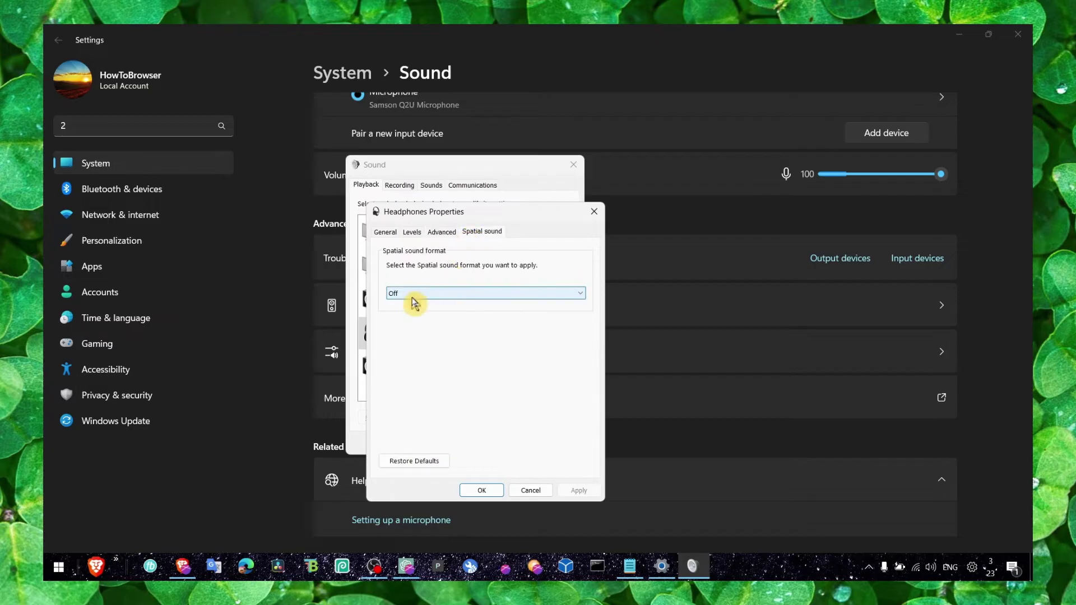
{"action": "left_click", "coordinate": [413, 294]}
{"action": "left_click", "coordinate": [413, 304]}
{"action": "left_click", "coordinate": [392, 232]}
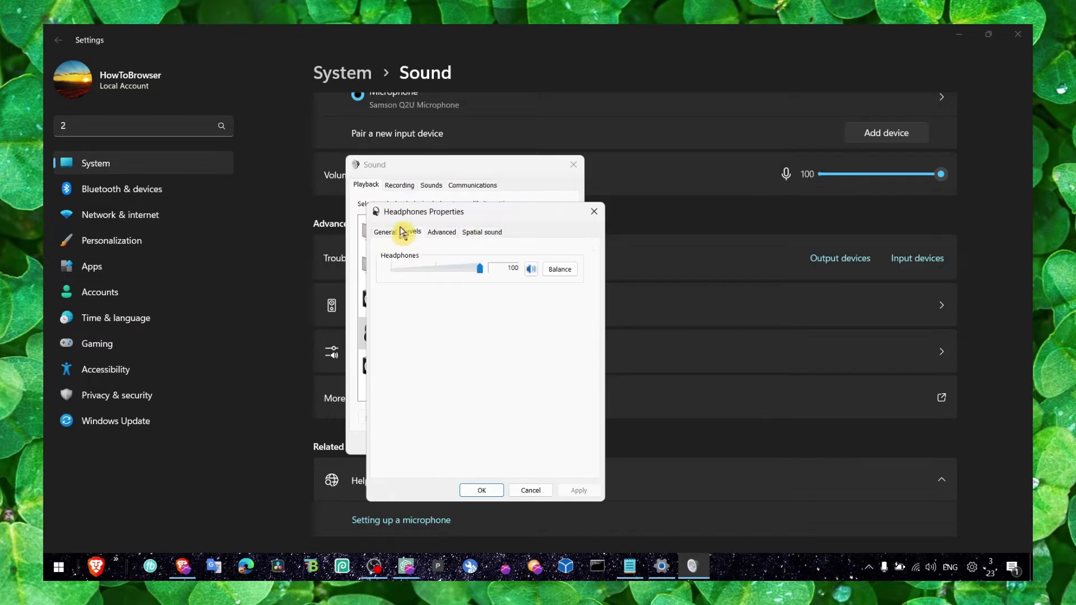
{"action": "left_click", "coordinate": [481, 490]}
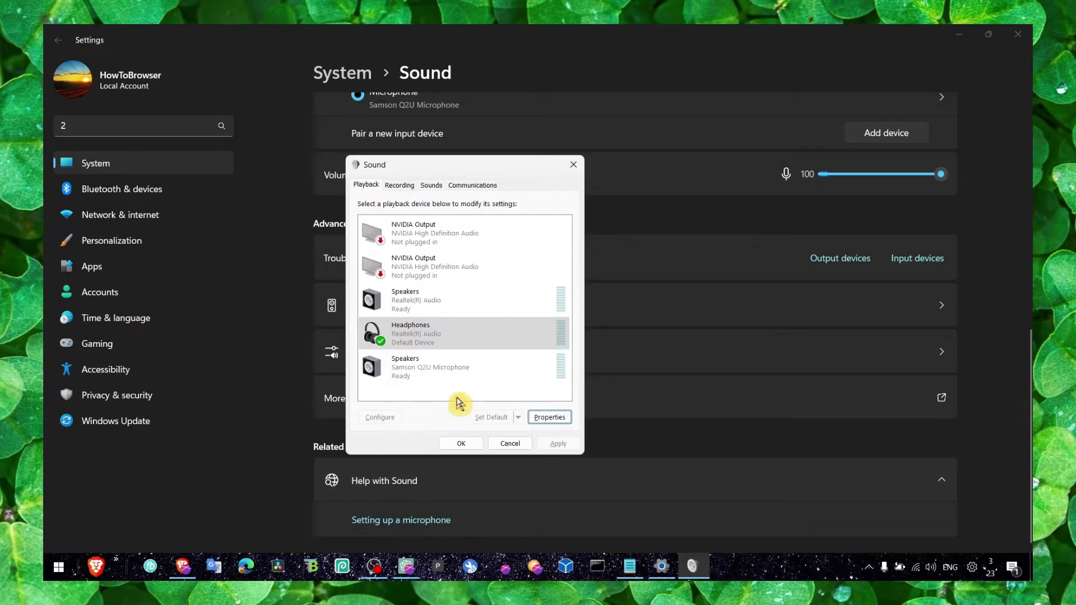
Review the Recording, Sounds and Communications tabs, close the Sound dialog, and open Volume mixer
{"action": "left_click", "coordinate": [406, 186]}
{"action": "left_click", "coordinate": [427, 187]}
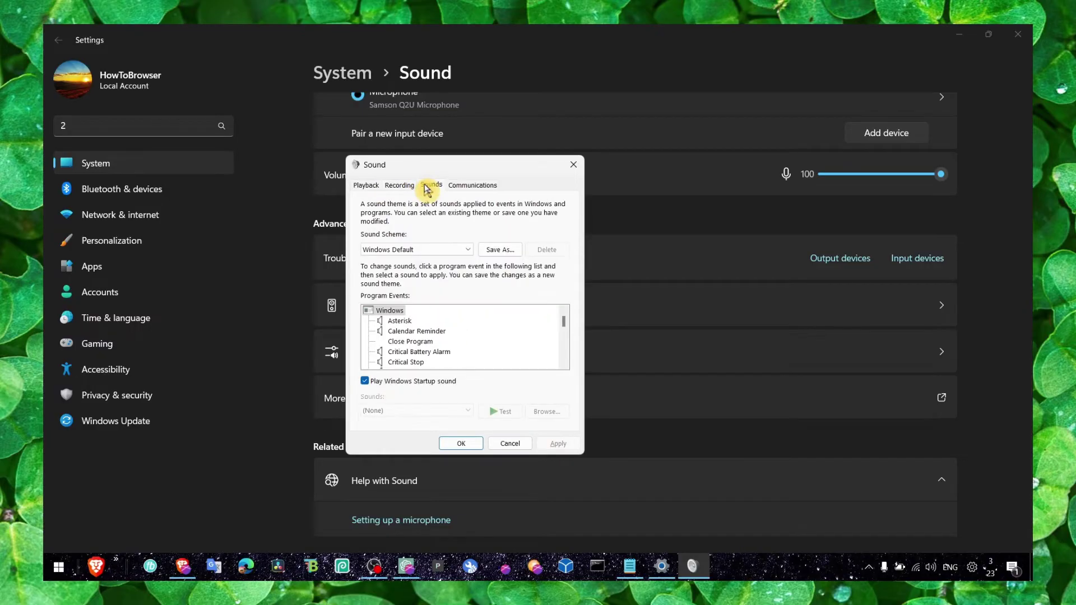
{"action": "left_click", "coordinate": [473, 184]}
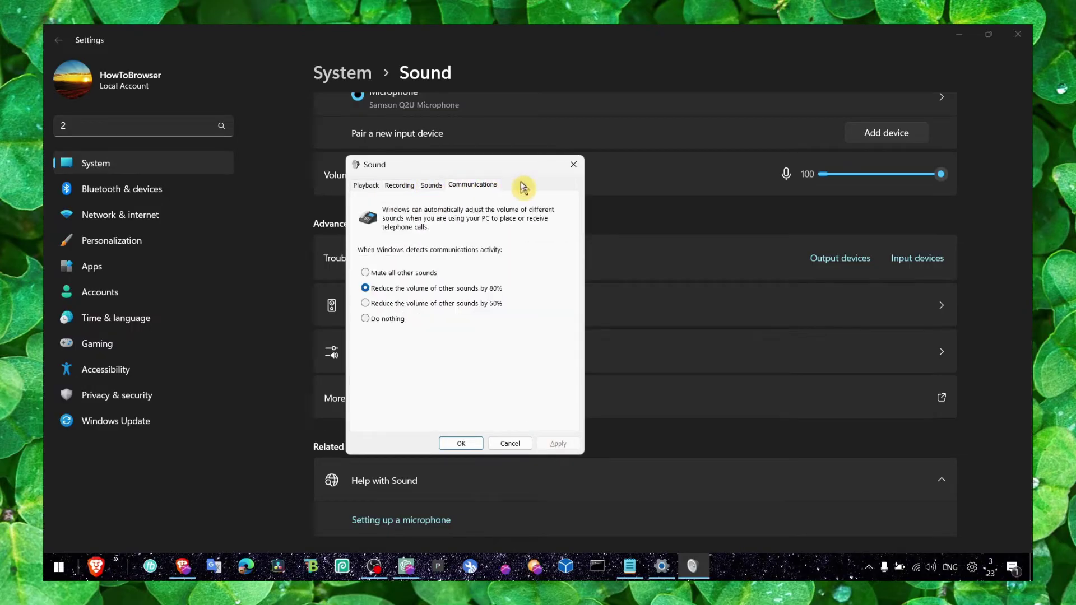
{"action": "left_click", "coordinate": [573, 164]}
{"action": "left_click", "coordinate": [474, 355]}
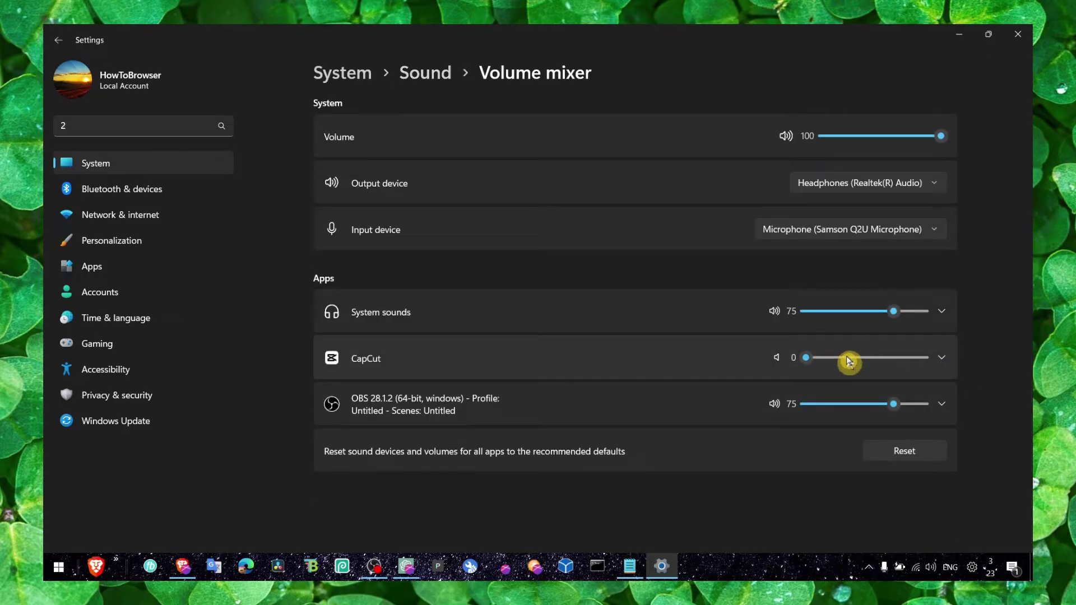
Raise CapCut's app volume up from 0 and return to the main Sound page
{"action": "left_click_drag", "start_coordinate": [807, 357], "coordinate": [904, 361]}
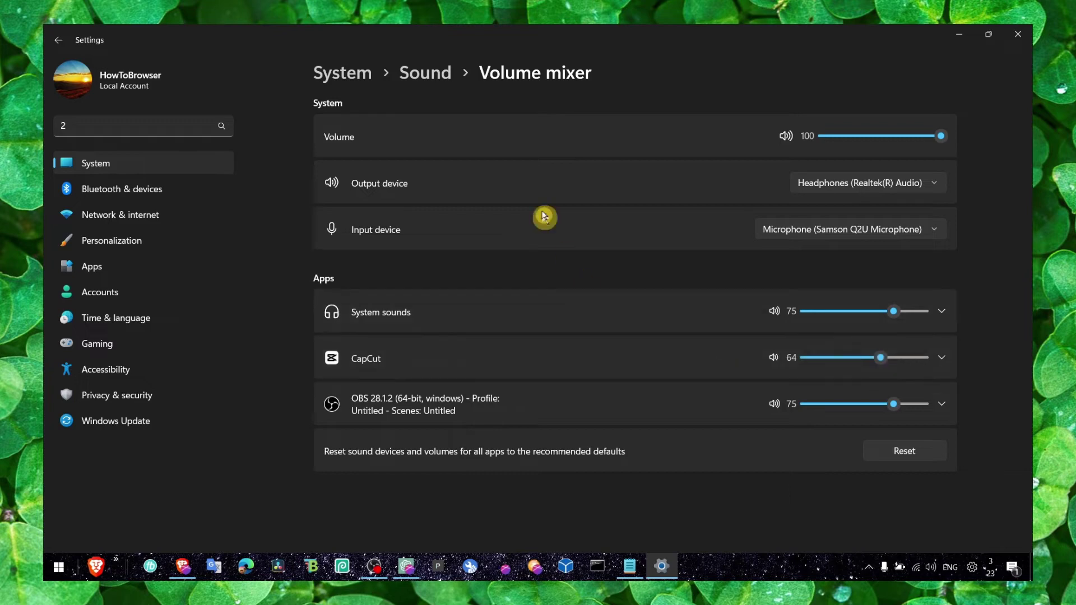
{"action": "left_click", "coordinate": [439, 88]}
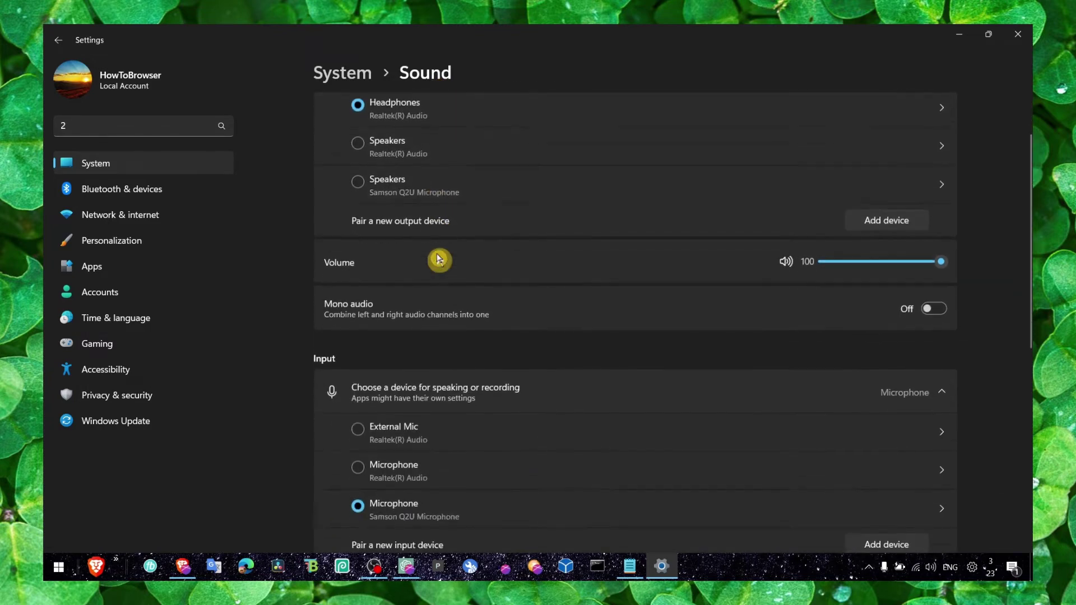
{"action": "scroll", "coordinate": [439, 257], "scroll_direction": "down", "scroll_amount": 5}
{"action": "scroll", "coordinate": [439, 259], "scroll_direction": "down", "scroll_amount": 3}
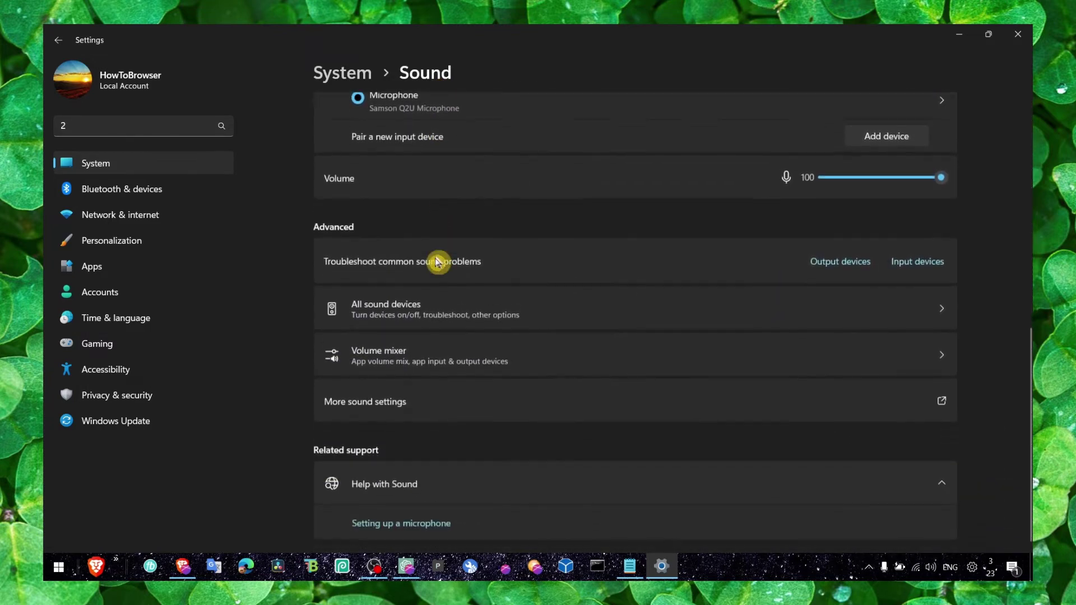
In the Headphones device properties, keep 24 bit 48000 Hz, set audio enhancements Off, leave spatial audio Off
{"action": "left_click", "coordinate": [428, 312]}
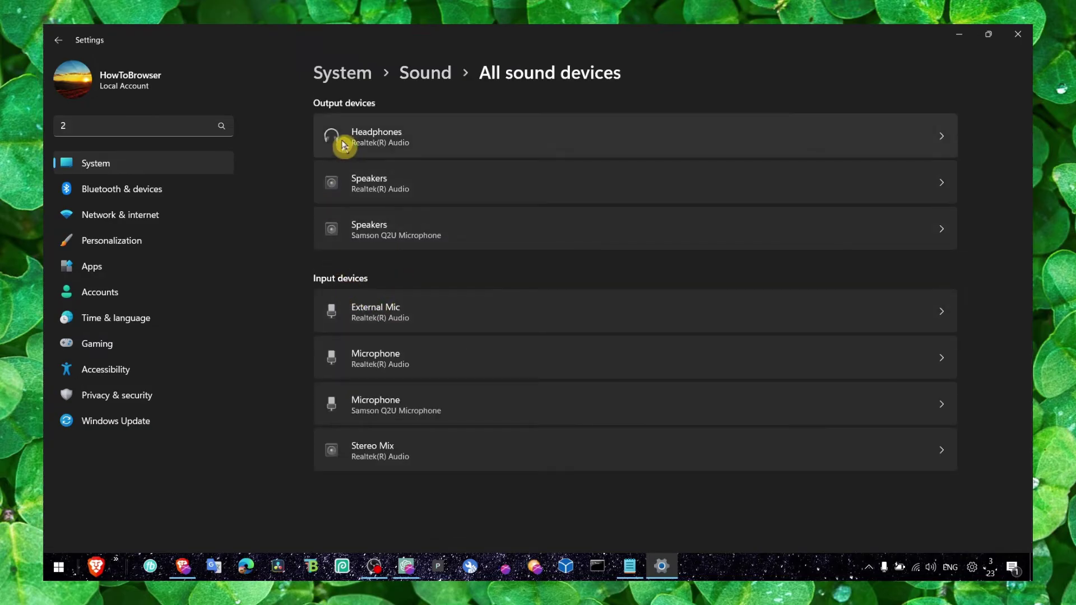
{"action": "left_click", "coordinate": [360, 147]}
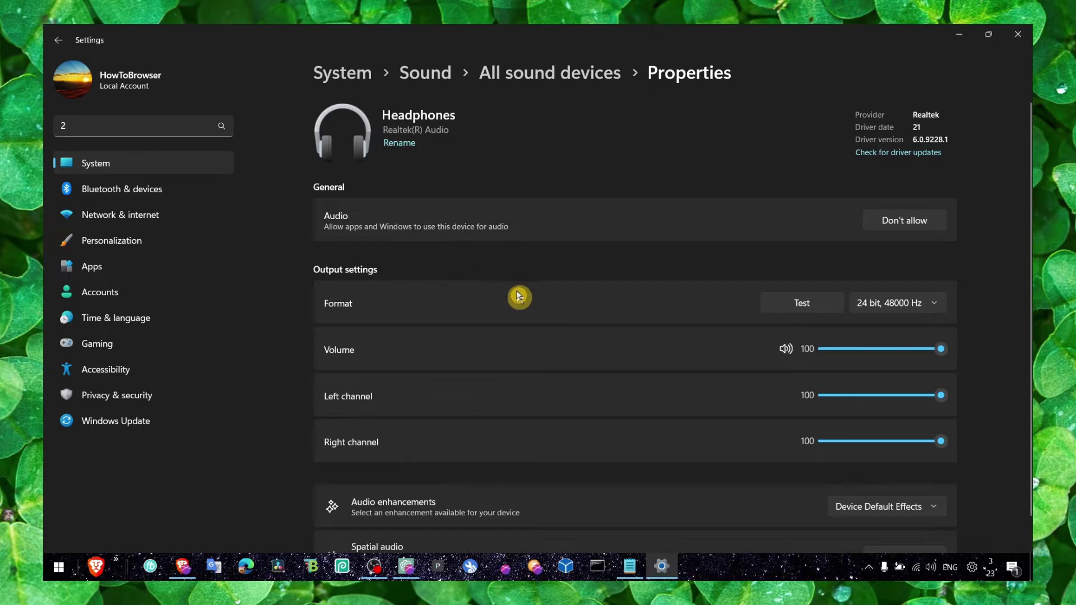
{"action": "scroll", "coordinate": [517, 293], "scroll_direction": "down", "scroll_amount": 1}
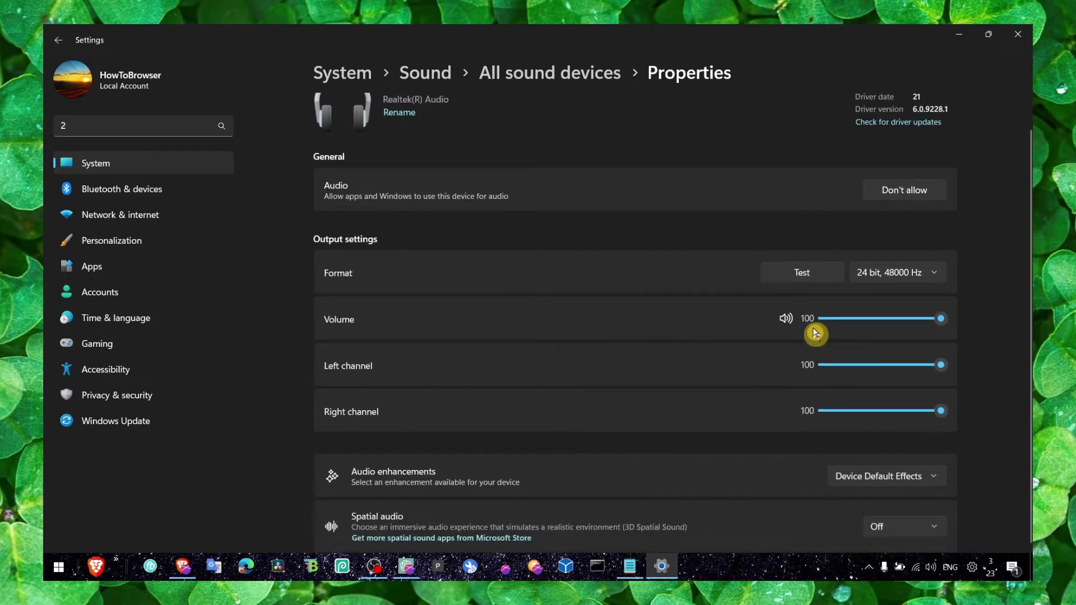
{"action": "left_click", "coordinate": [890, 273]}
{"action": "left_click", "coordinate": [896, 274]}
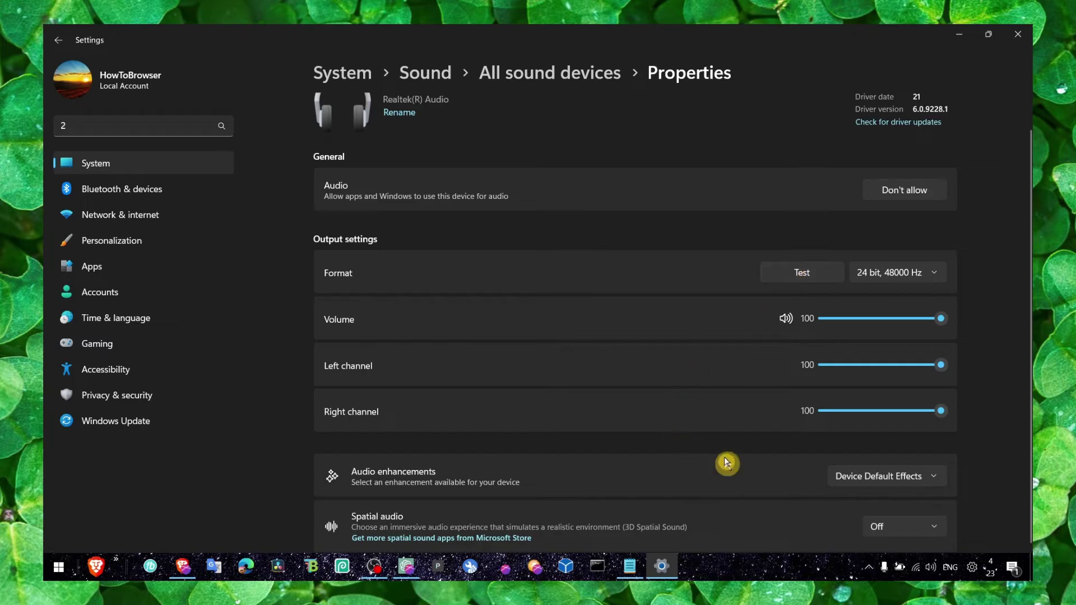
{"action": "left_click", "coordinate": [864, 477]}
{"action": "left_click", "coordinate": [867, 454]}
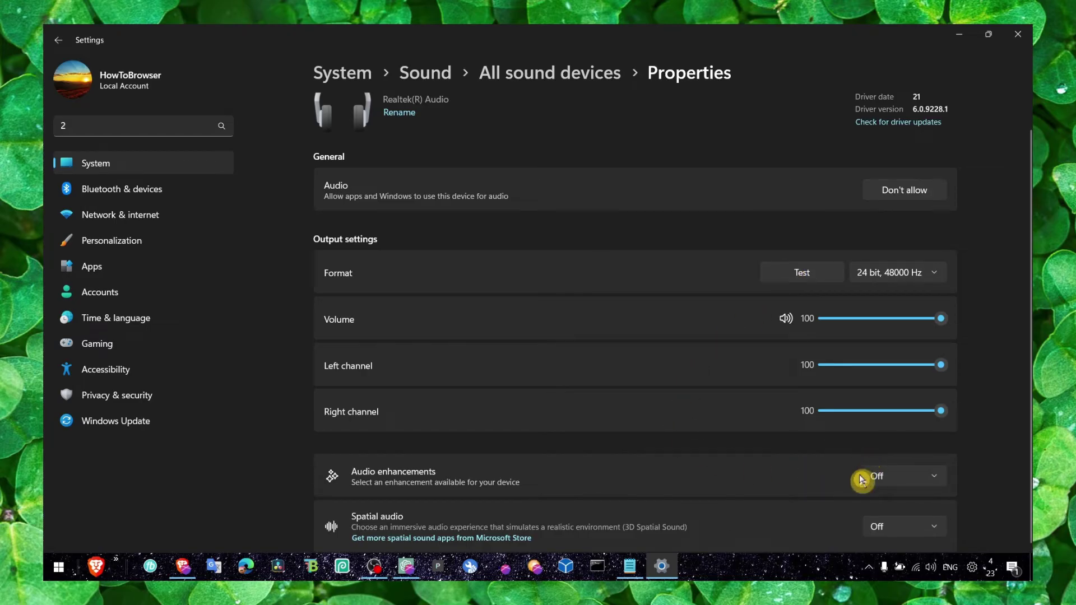
{"action": "left_click", "coordinate": [870, 525]}
{"action": "left_click", "coordinate": [848, 504]}
Navigate back through the sound devices list to the main Sound settings page
{"action": "scroll", "coordinate": [482, 235], "scroll_direction": "up", "scroll_amount": 2}
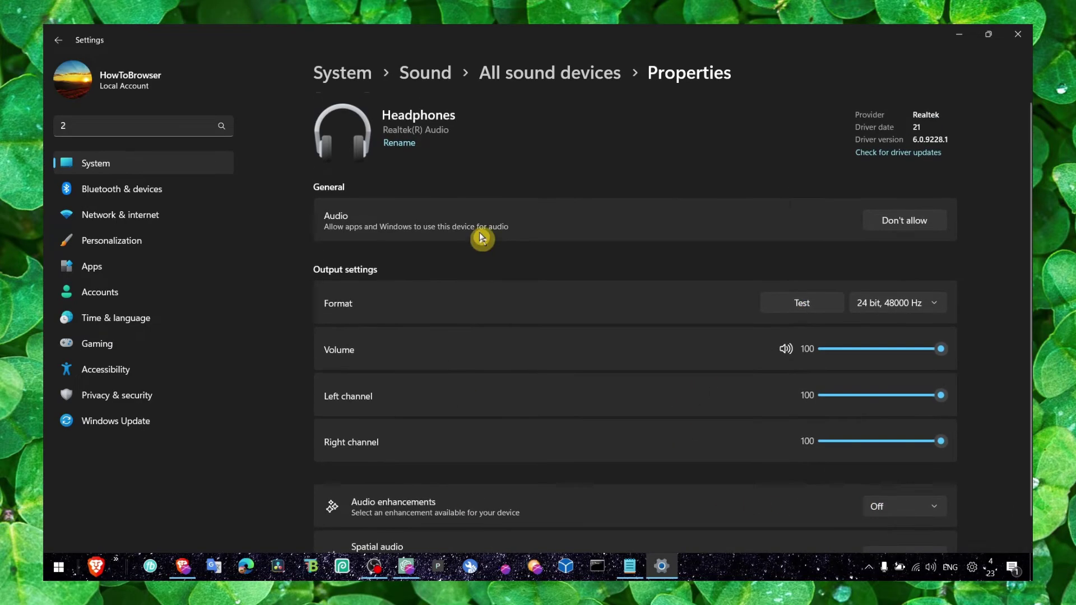
{"action": "left_click", "coordinate": [500, 89]}
{"action": "left_click", "coordinate": [423, 87]}
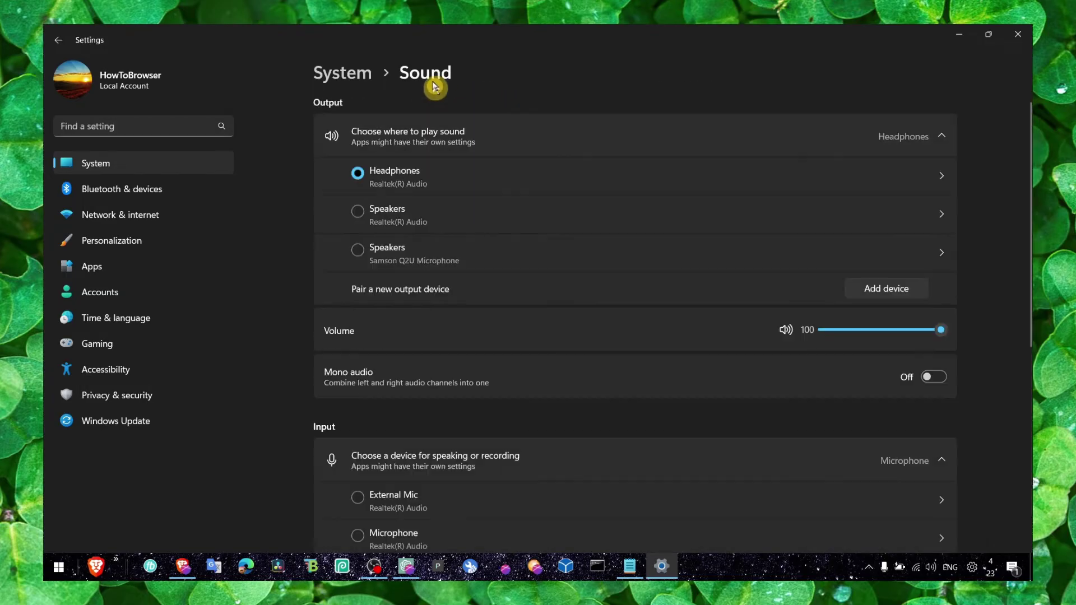
{"action": "scroll", "coordinate": [493, 207], "scroll_direction": "down", "scroll_amount": 5}
{"action": "scroll", "coordinate": [492, 207], "scroll_direction": "down", "scroll_amount": 5}
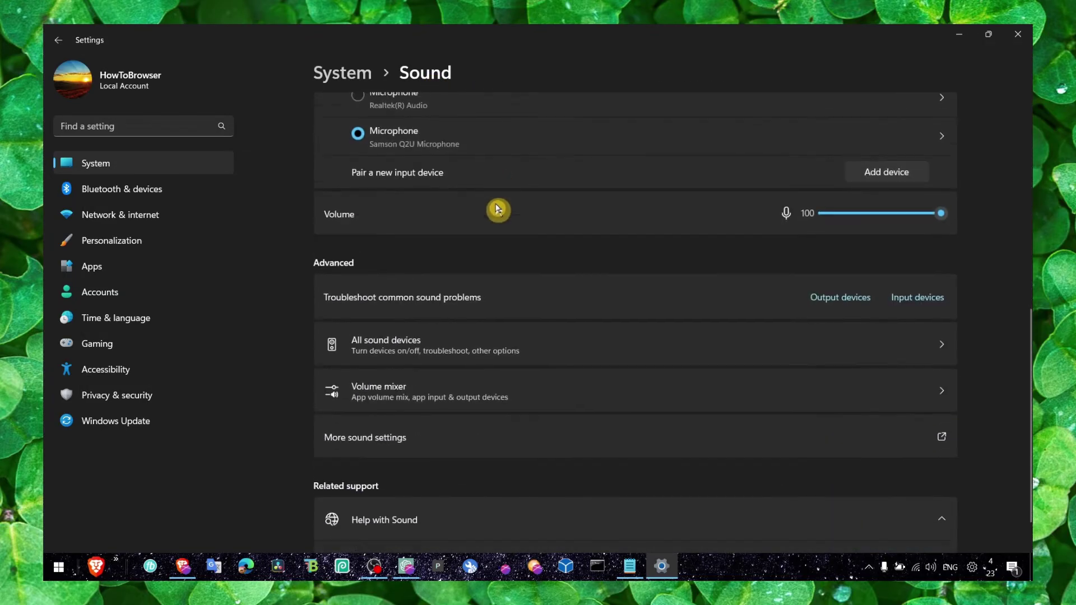
Close Settings, open Device Manager via 'dev', and scan Sound, video and game controllers for hardware changes
{"action": "left_click", "coordinate": [1016, 43]}
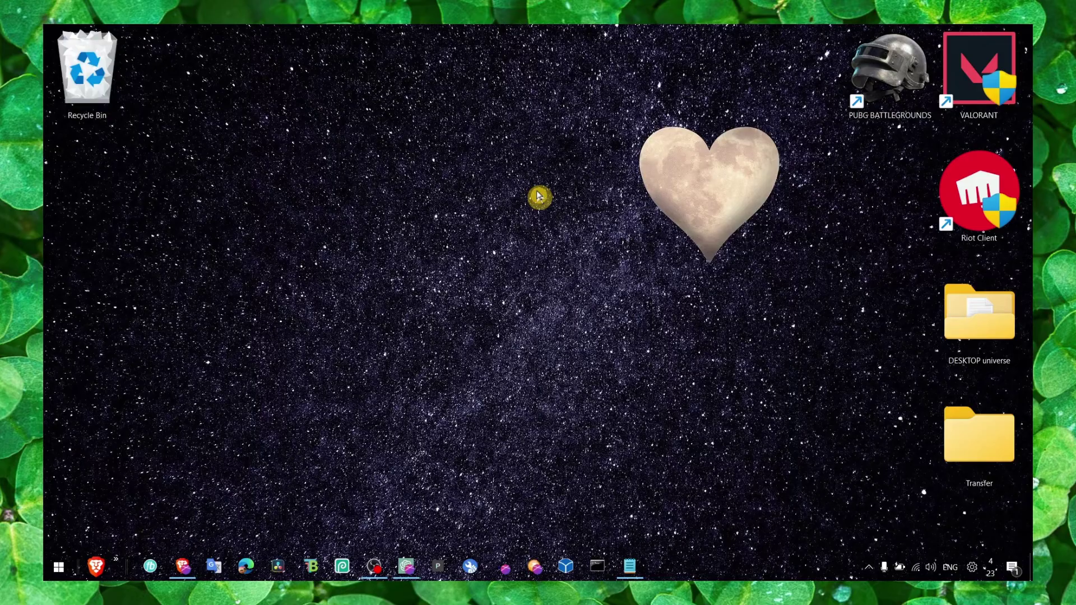
{"action": "key", "text": "super"}
{"action": "type", "text": "dev"}
{"action": "left_click", "coordinate": [435, 228]}
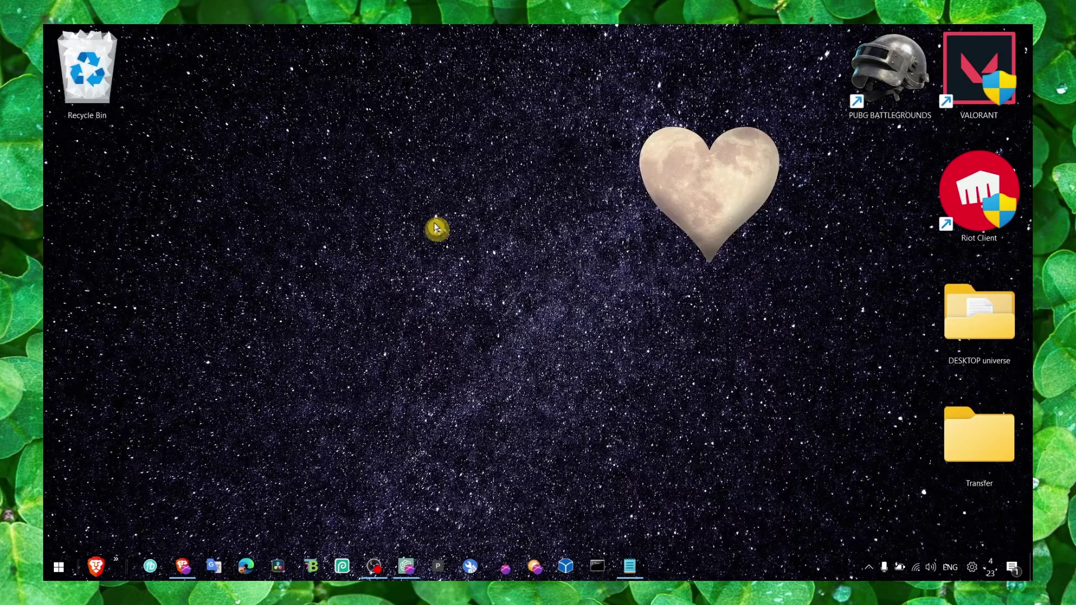
{"action": "scroll", "coordinate": [184, 305], "scroll_direction": "down", "scroll_amount": 4}
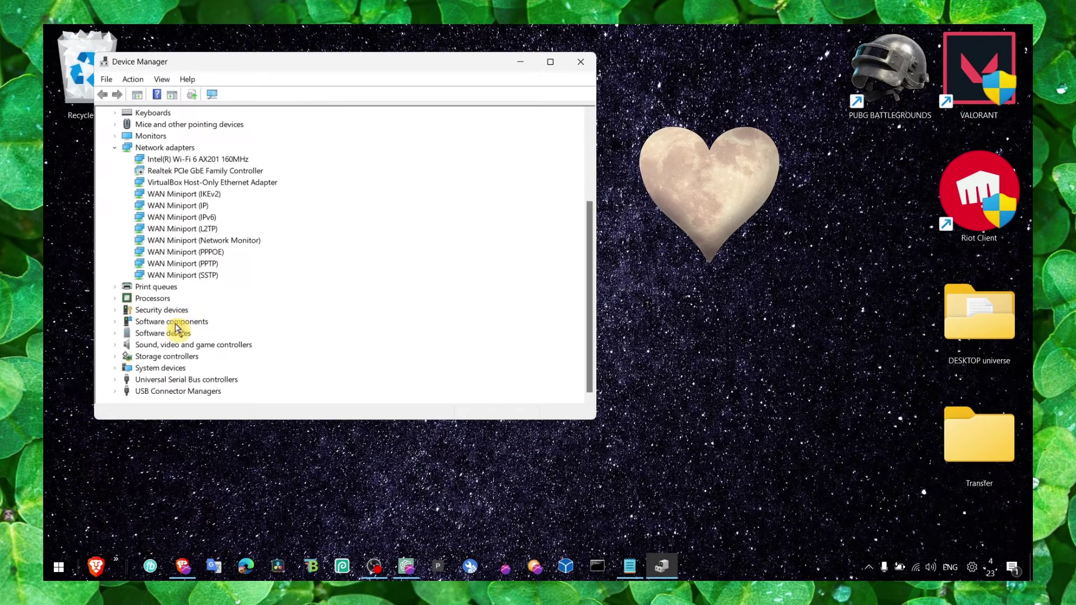
{"action": "right_click", "coordinate": [141, 347]}
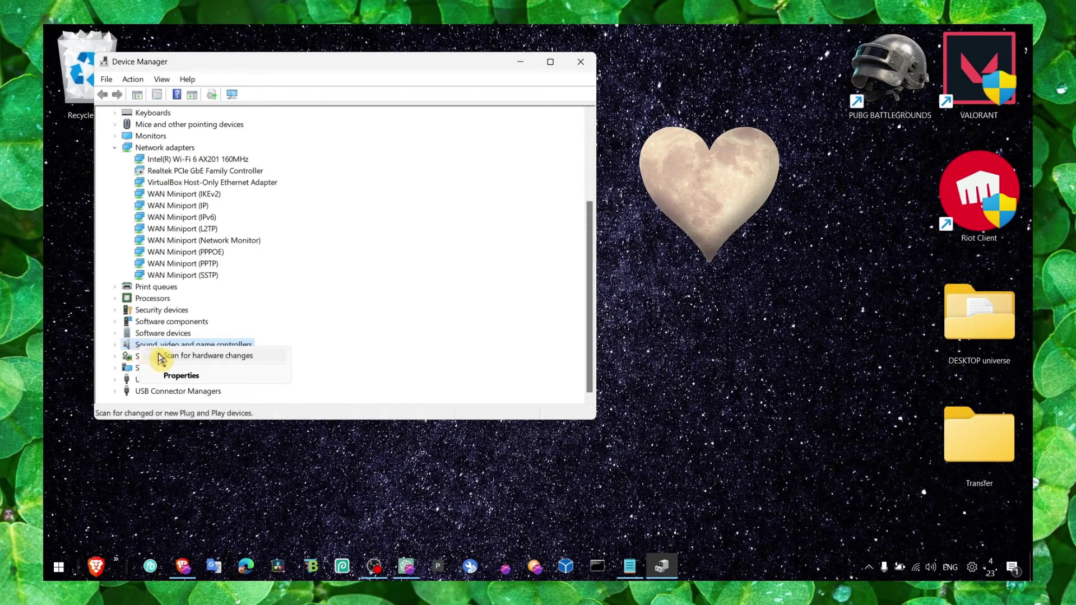
{"action": "left_click", "coordinate": [161, 357]}
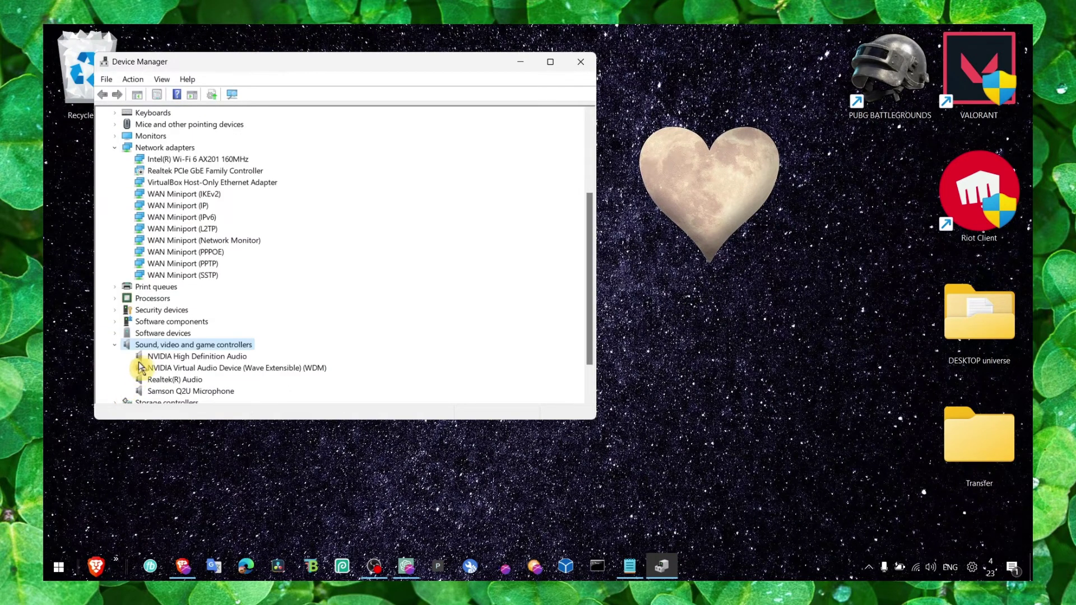
Search automatically for an updated NVIDIA High Definition Audio driver, then close Device Manager
{"action": "right_click", "coordinate": [147, 358]}
{"action": "left_click", "coordinate": [188, 368]}
{"action": "left_click", "coordinate": [336, 233]}
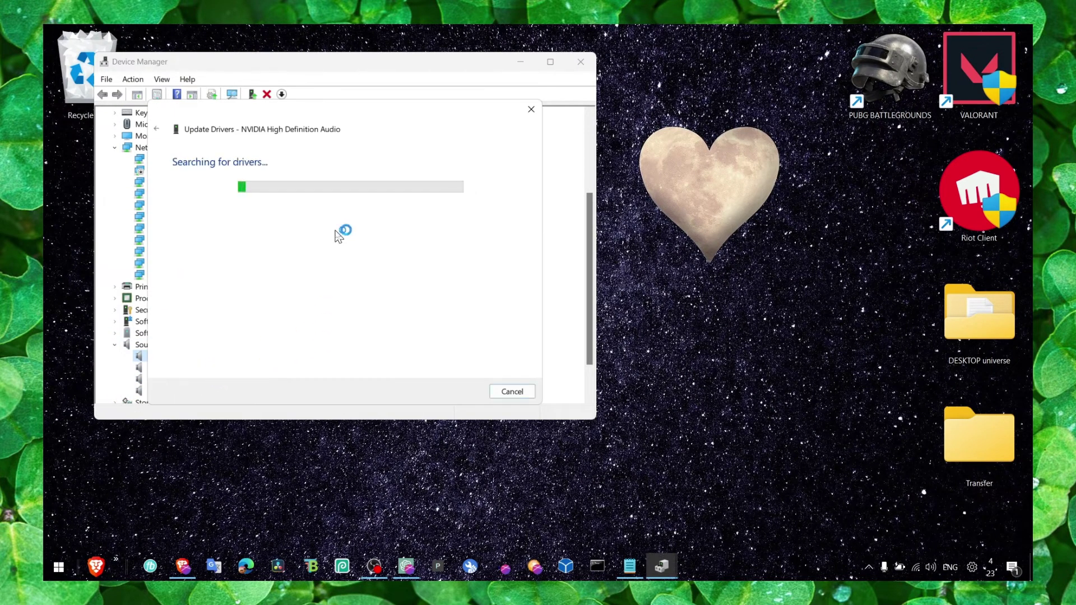
{"action": "left_click", "coordinate": [531, 109]}
{"action": "left_click", "coordinate": [581, 62]}
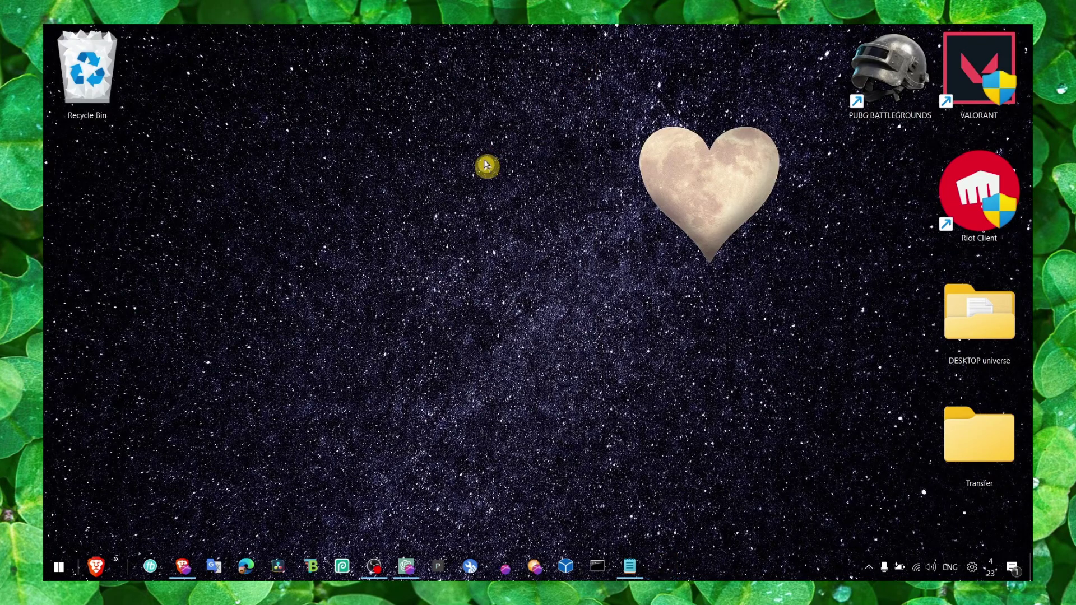
Open Windows Update via search, expand optional driver updates, and tick Lenovo - System - 2.0.5.13
{"action": "key", "text": "super+s"}
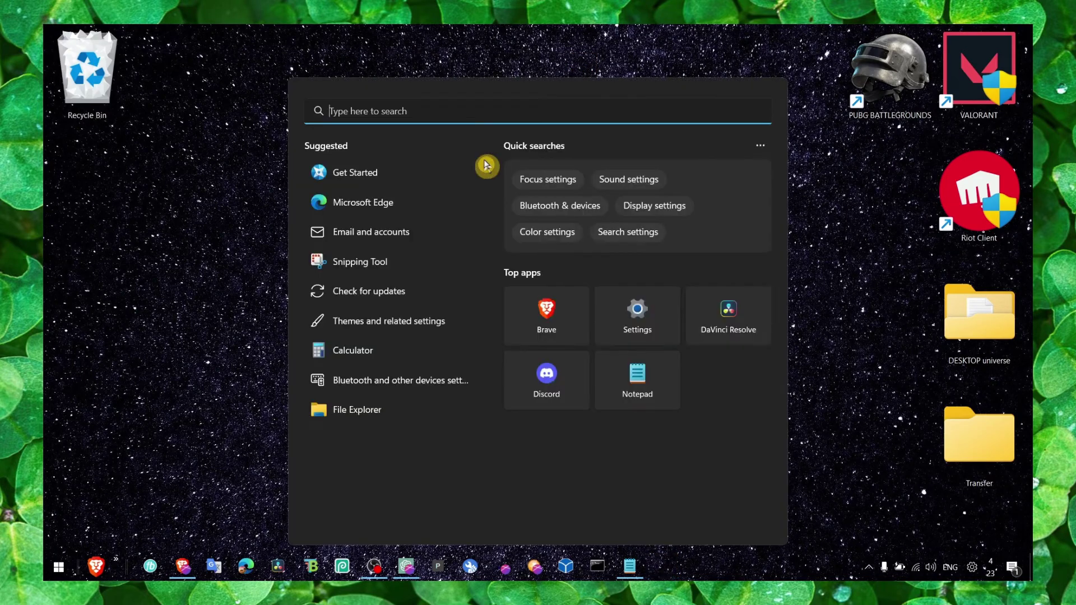
{"action": "type", "text": "windows"}
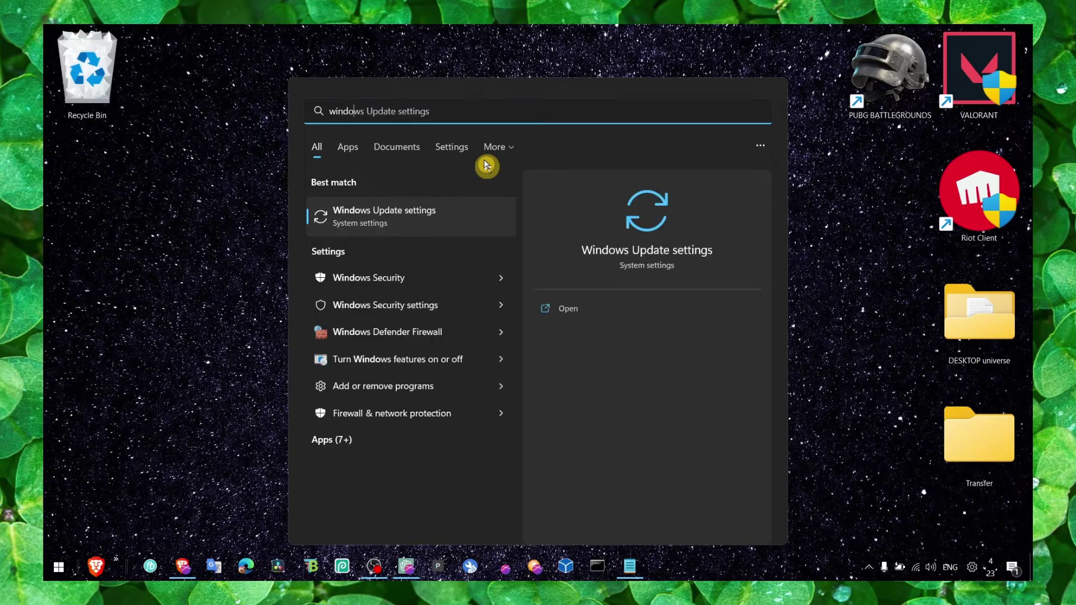
{"action": "left_click", "coordinate": [423, 217]}
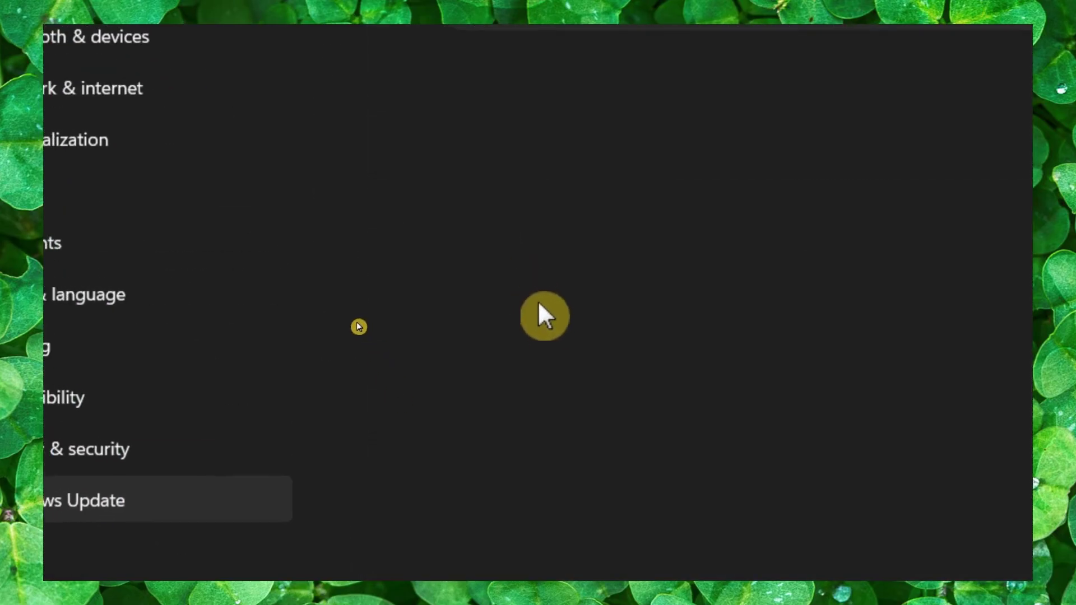
{"action": "left_click", "coordinate": [392, 126]}
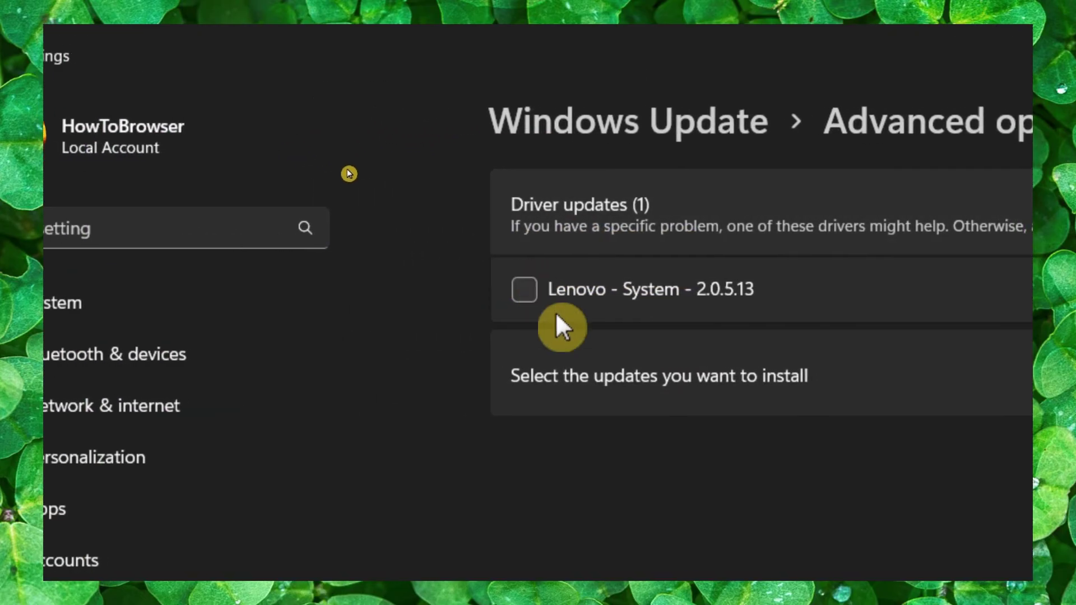
{"action": "left_click", "coordinate": [540, 282]}
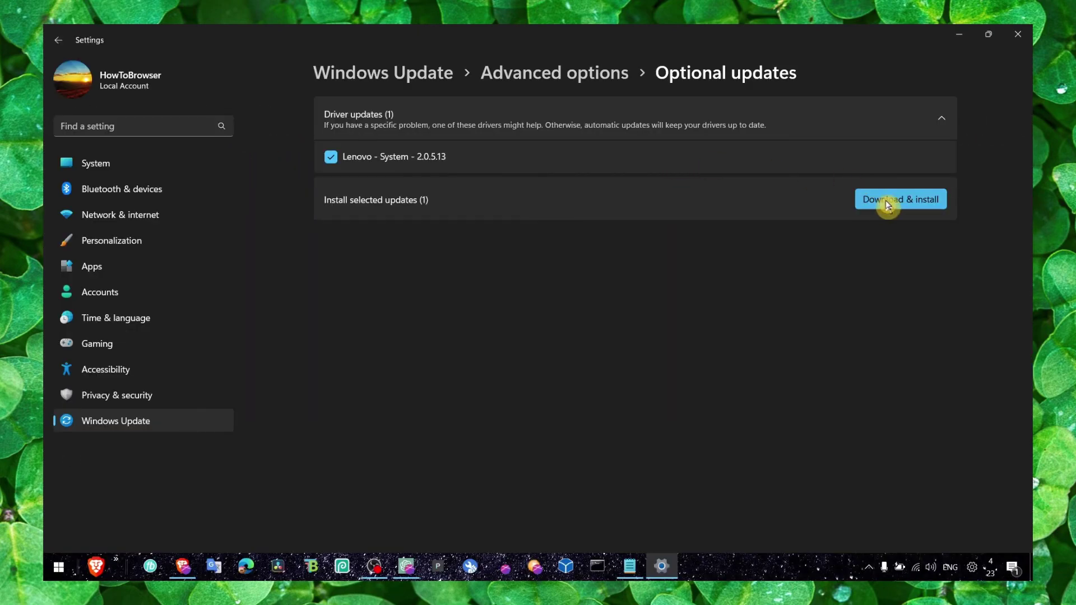
Close the Windows Settings window from its top-right X
{"action": "left_click", "coordinate": [1018, 33]}
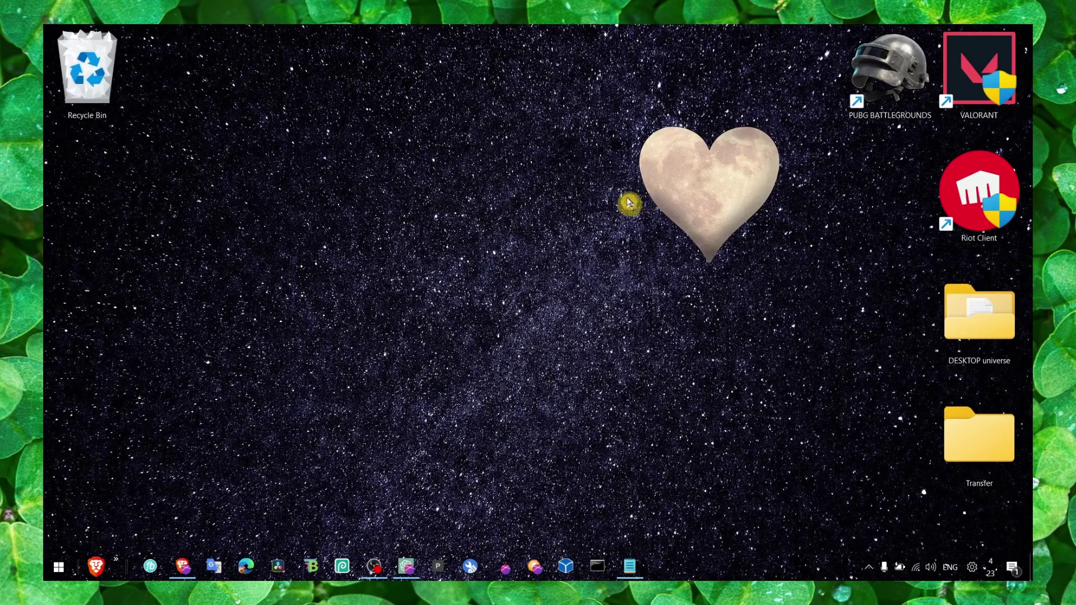